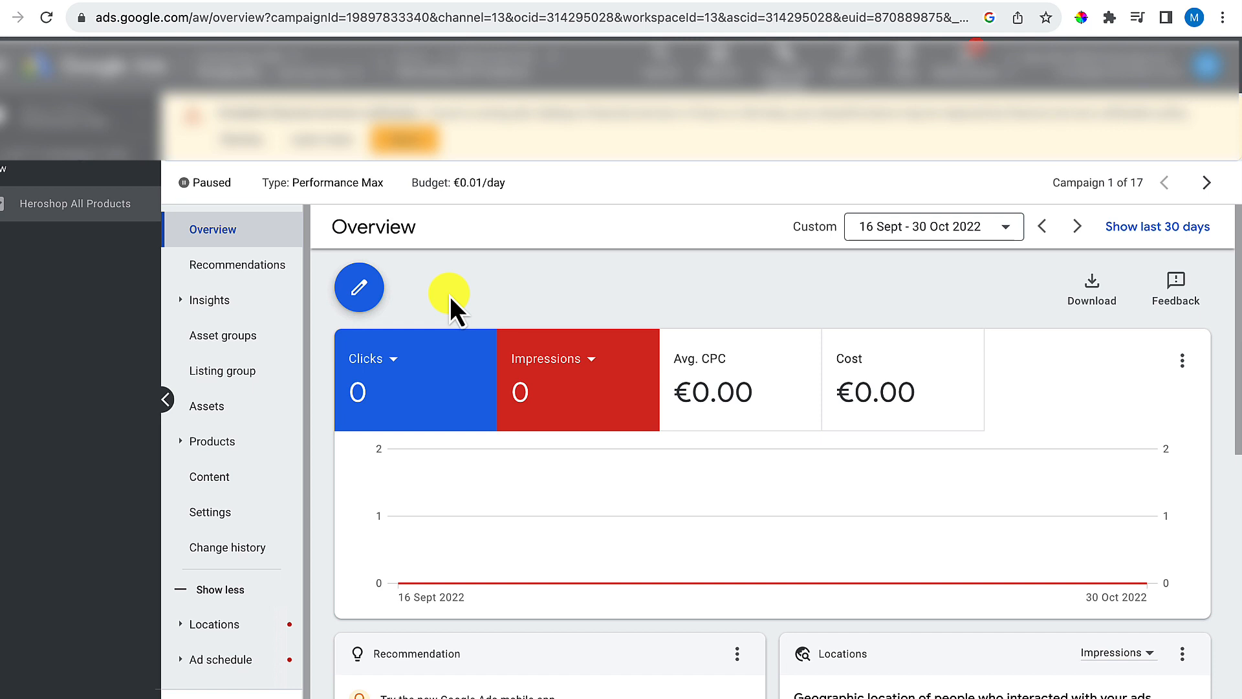
Subdivide All products in Asset Group 1's listing group by Custom label 0 with the value Villains, and save
click(271, 335)
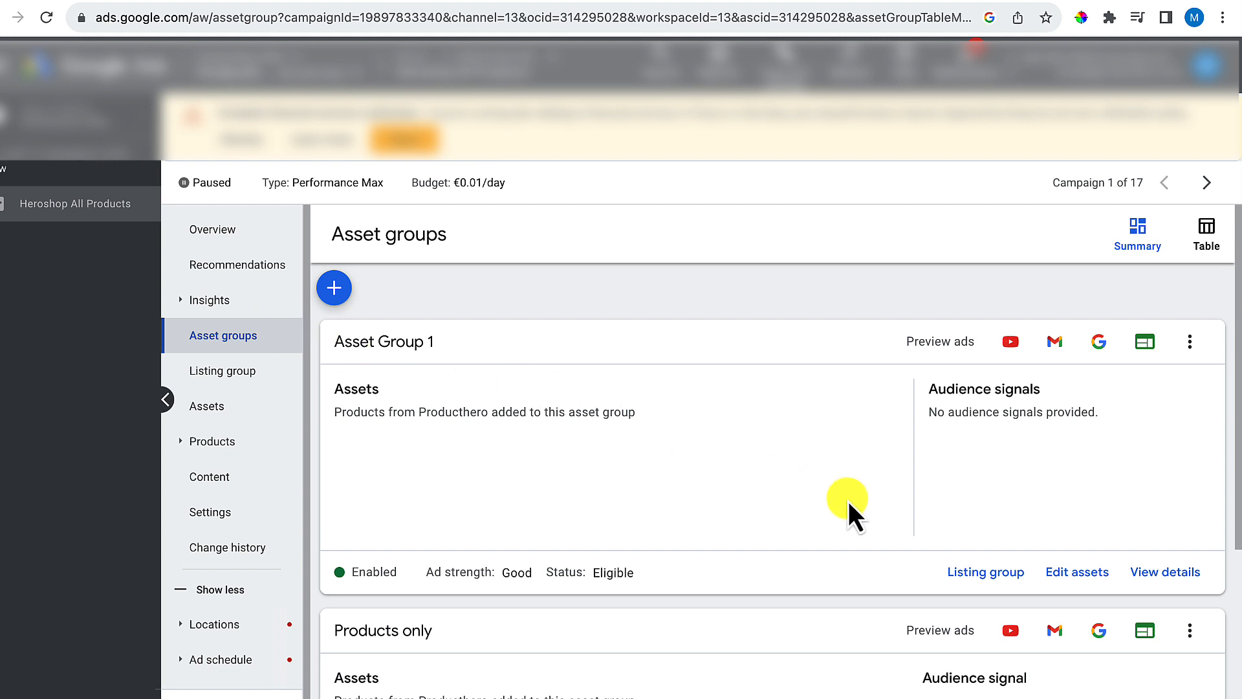
click(1004, 573)
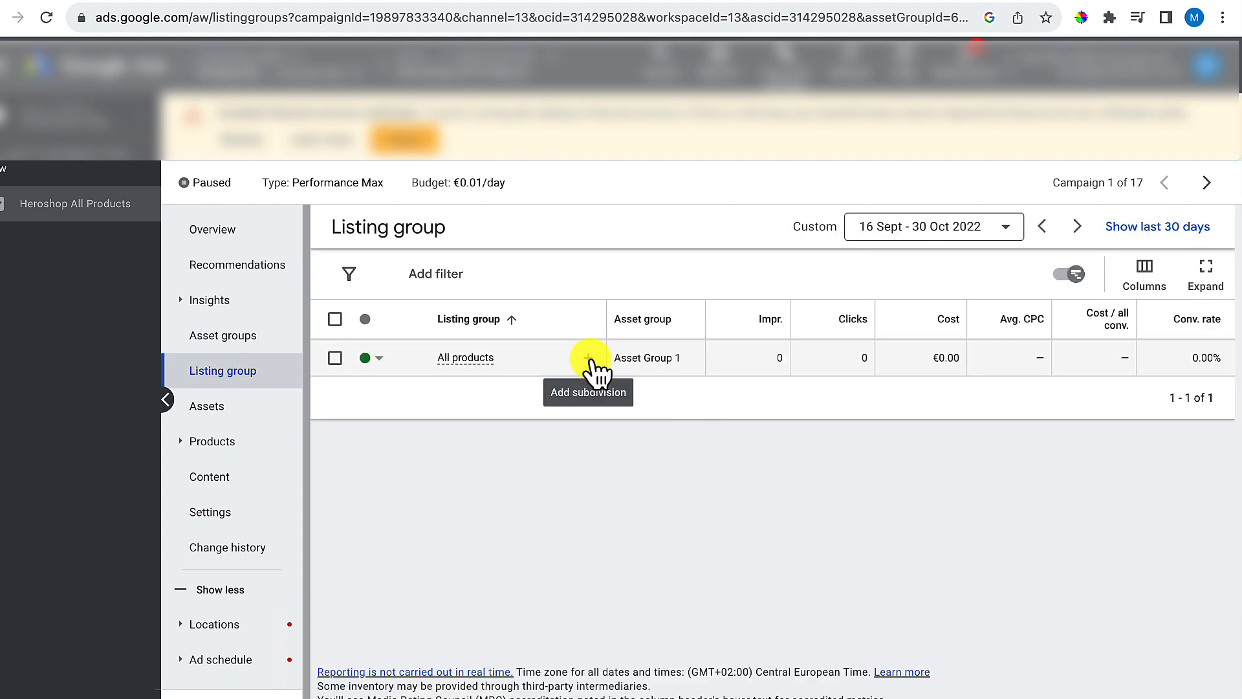
click(588, 358)
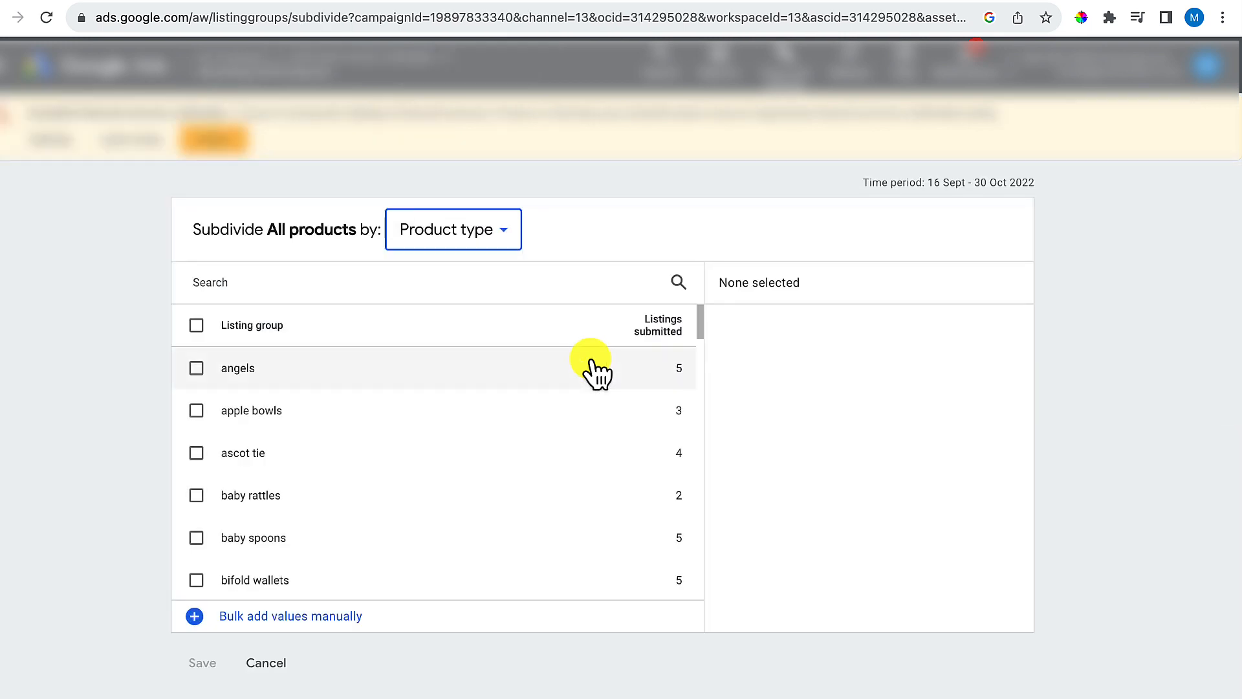
click(506, 241)
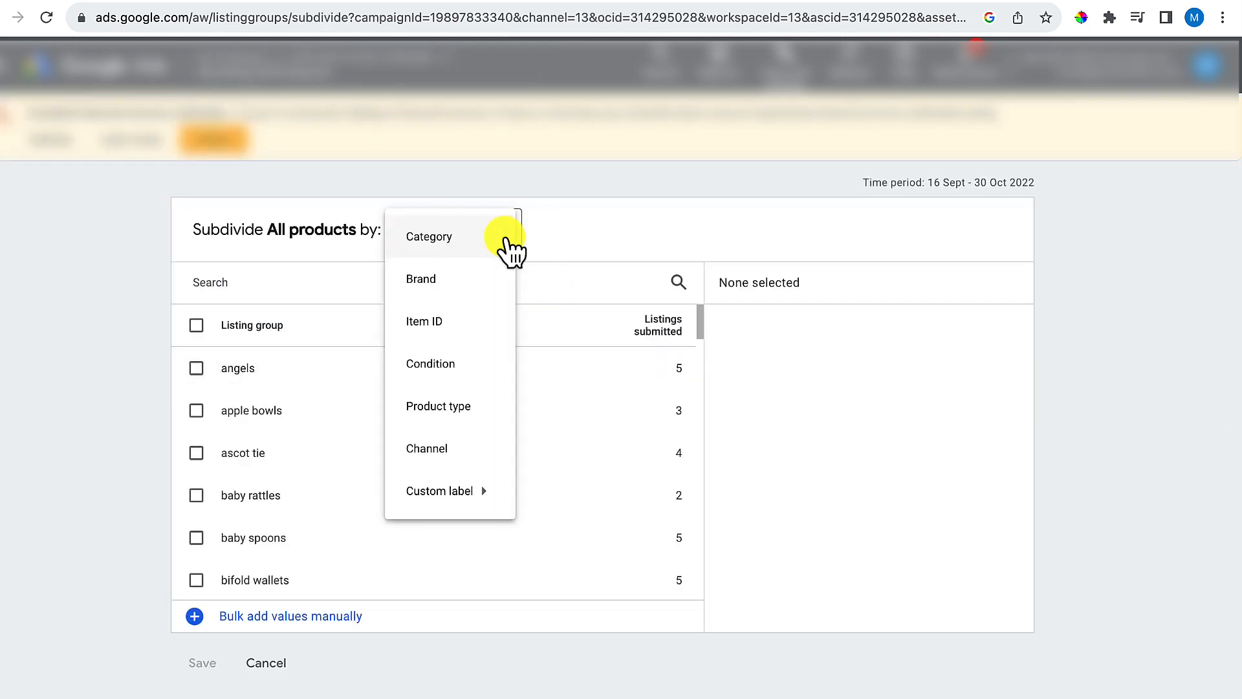
mouse_move(484, 491)
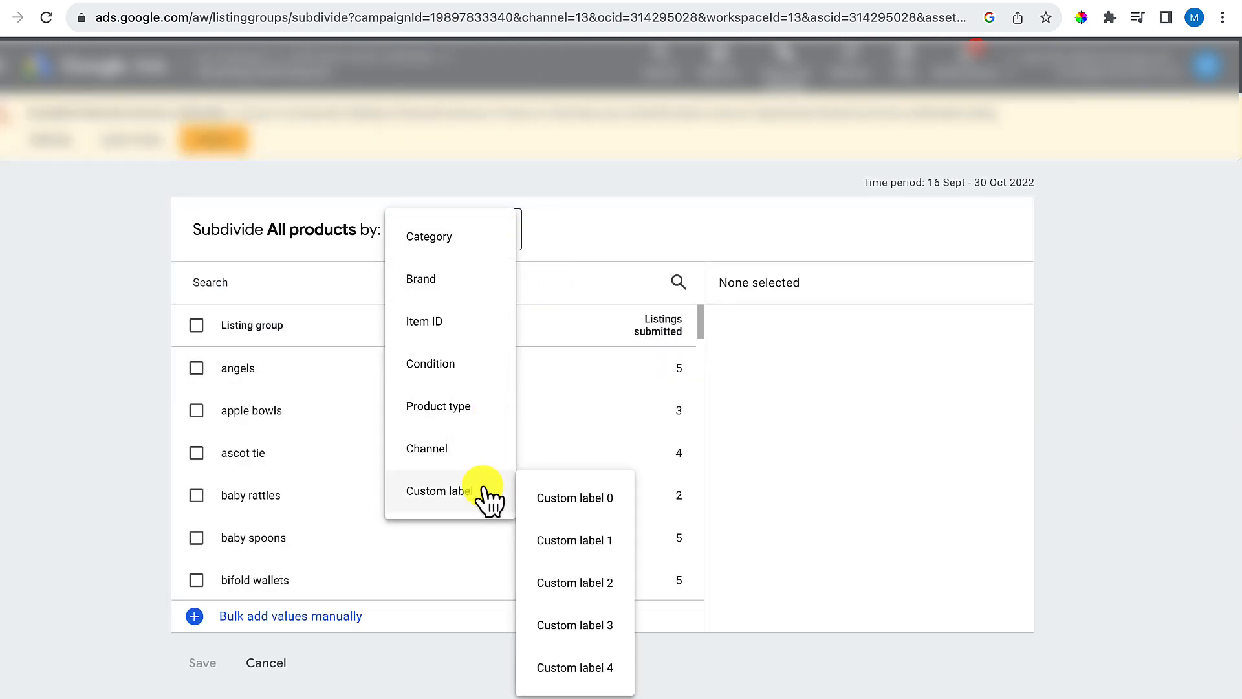
click(559, 503)
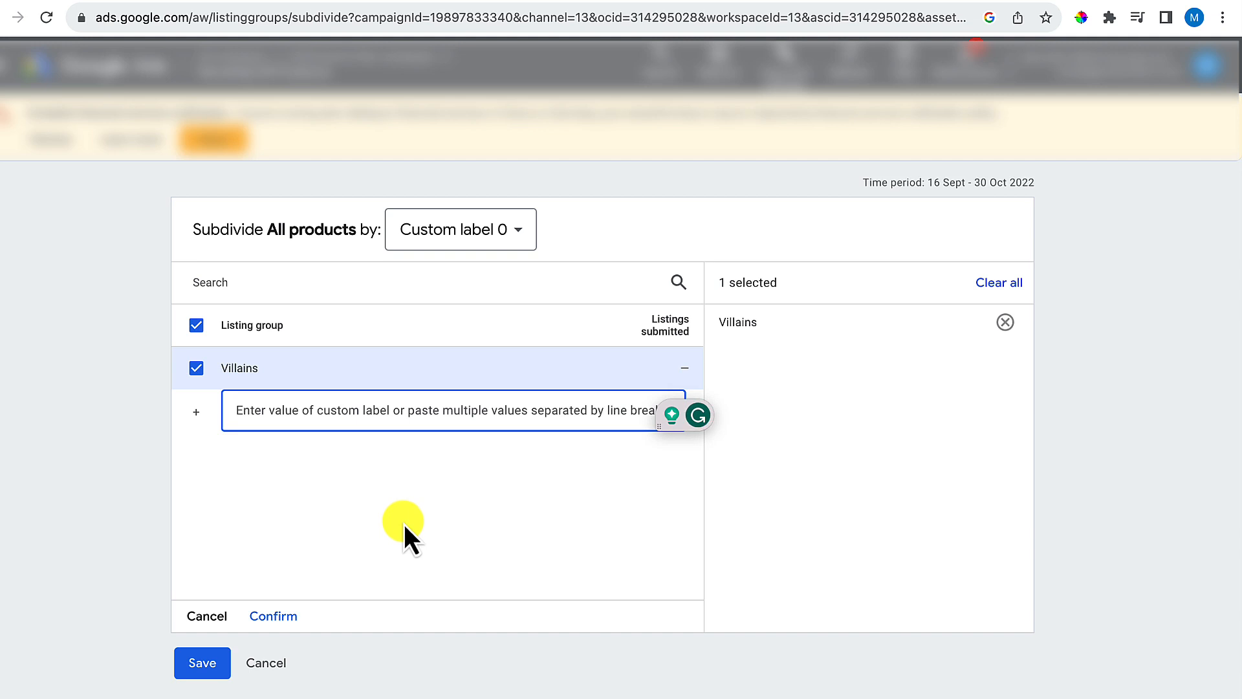
click(296, 626)
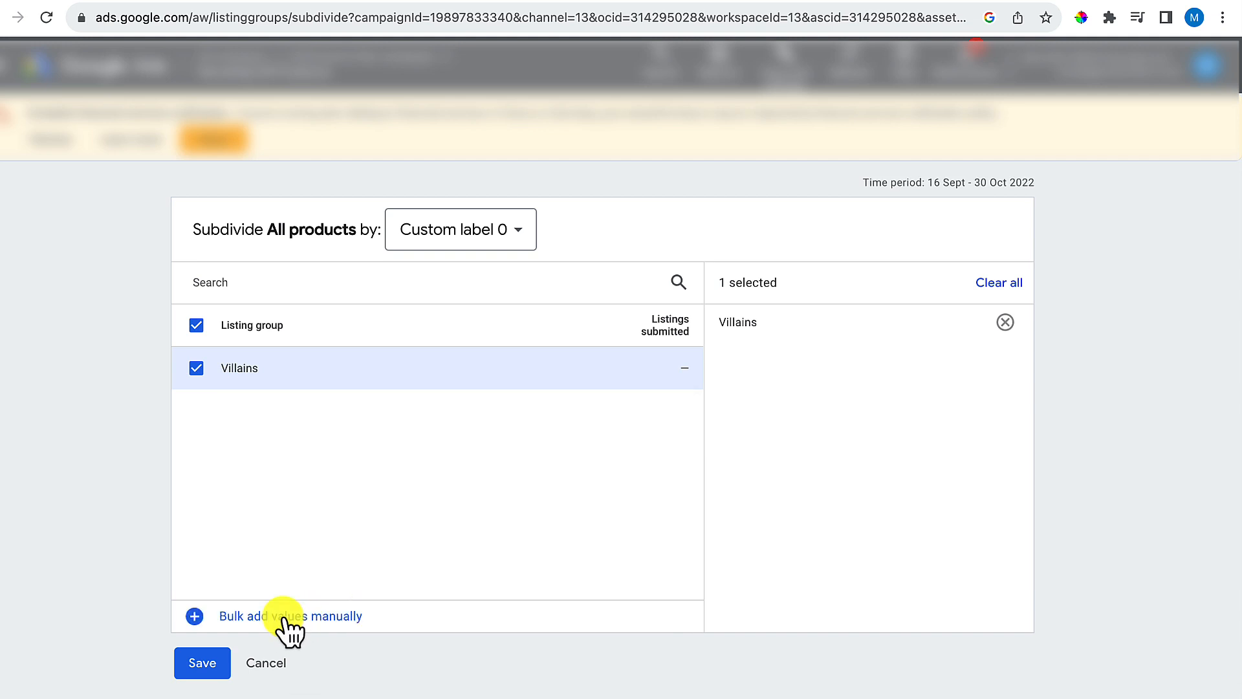
click(210, 670)
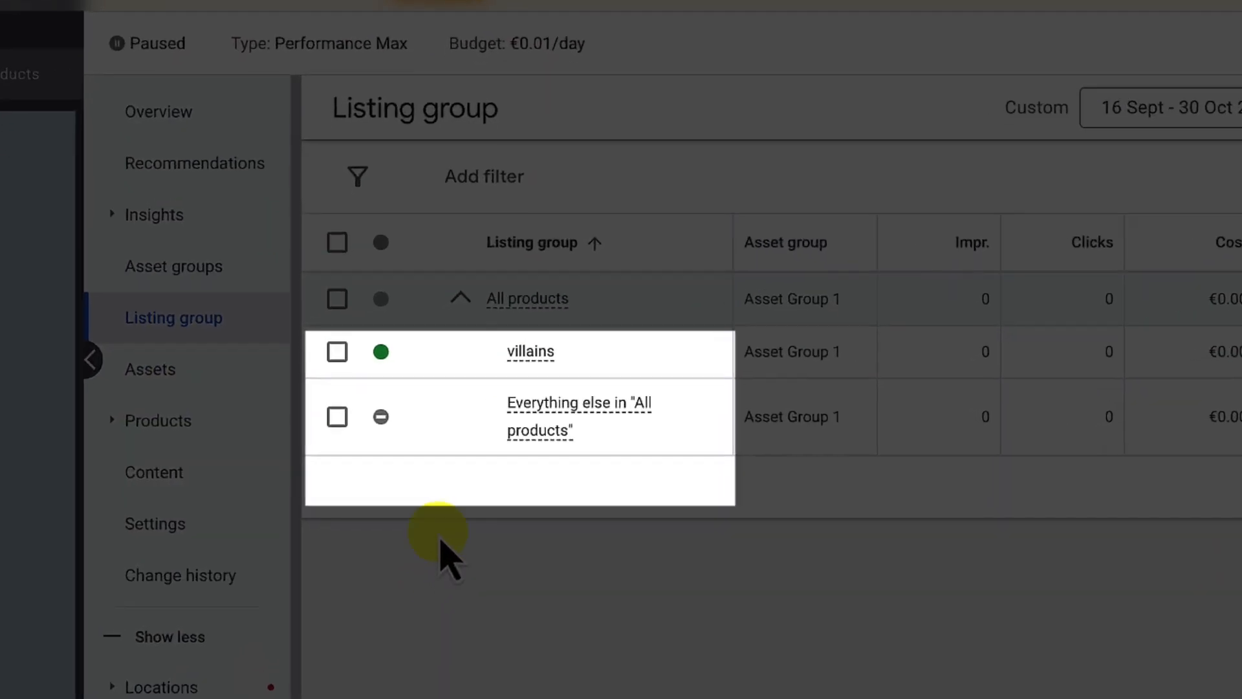
Exclude the villains listing group and include everything else in All products for Asset Group 1
click(381, 352)
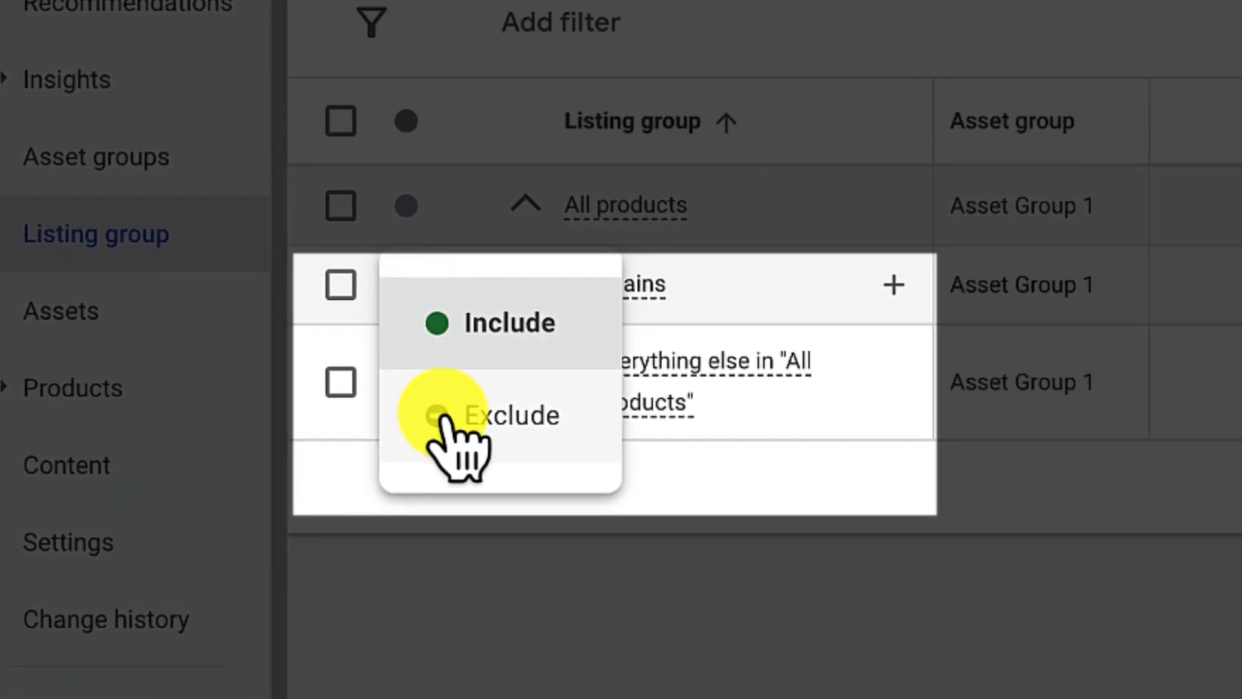
click(445, 417)
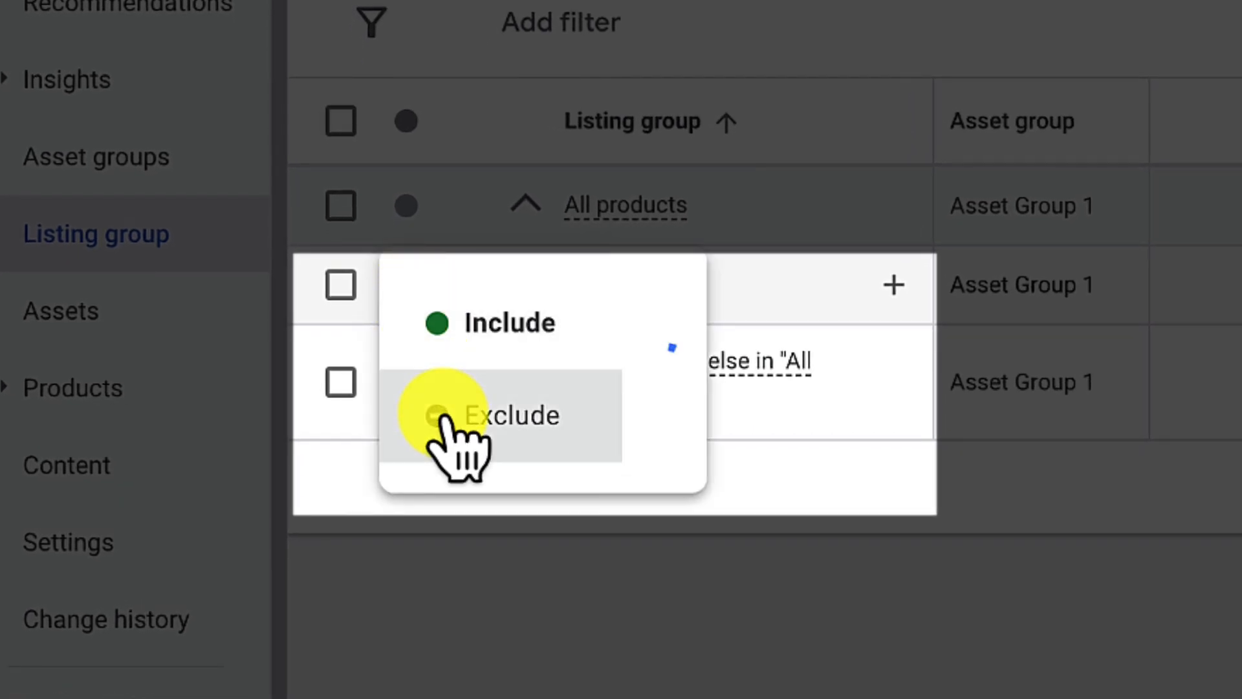
click(437, 387)
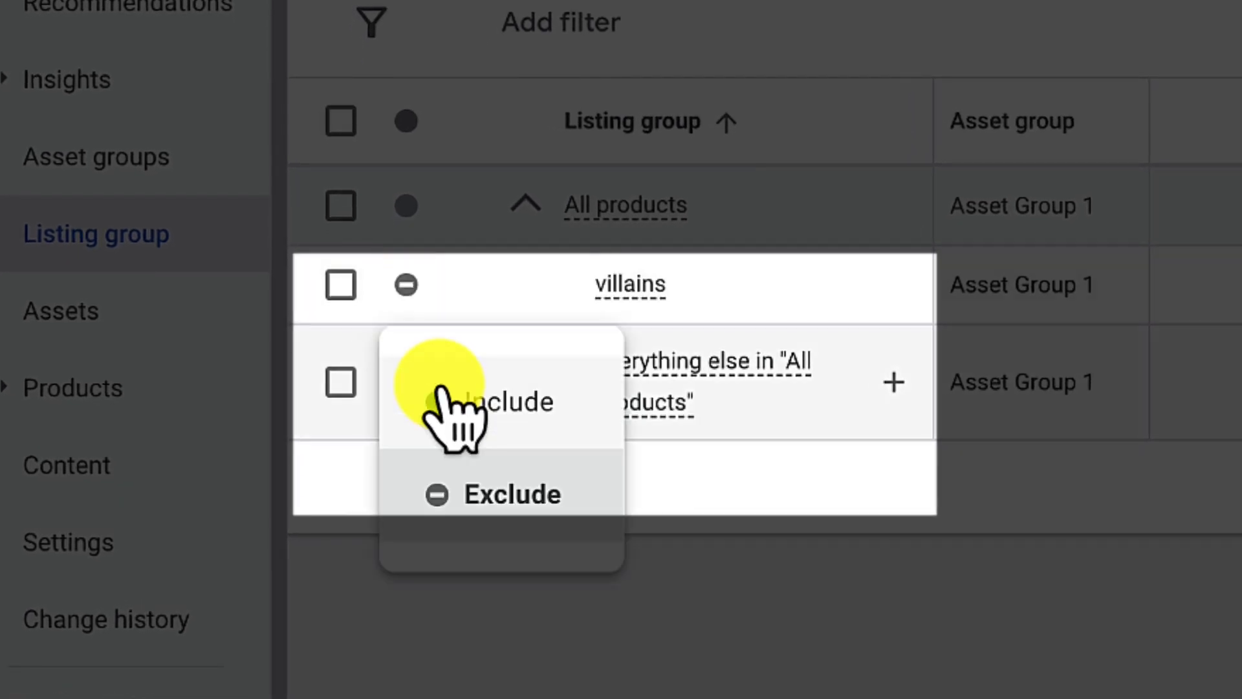
click(477, 406)
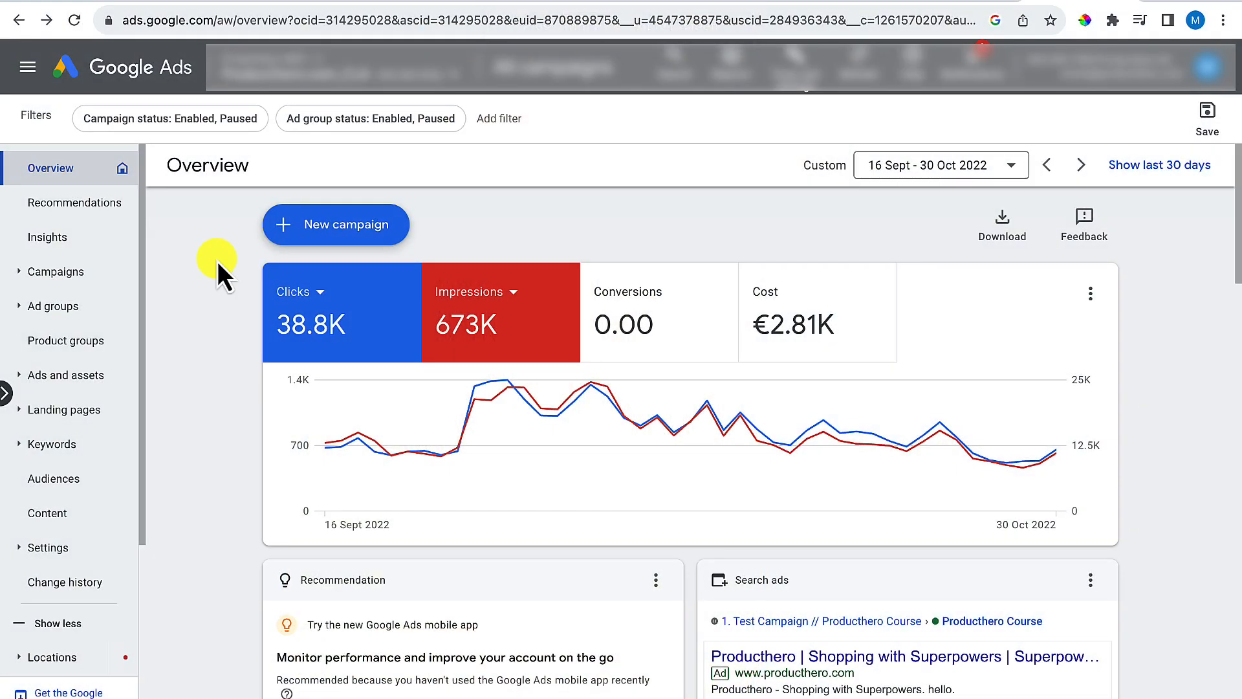
Start a new campaign from the account overview with Sales as its objective
click(347, 228)
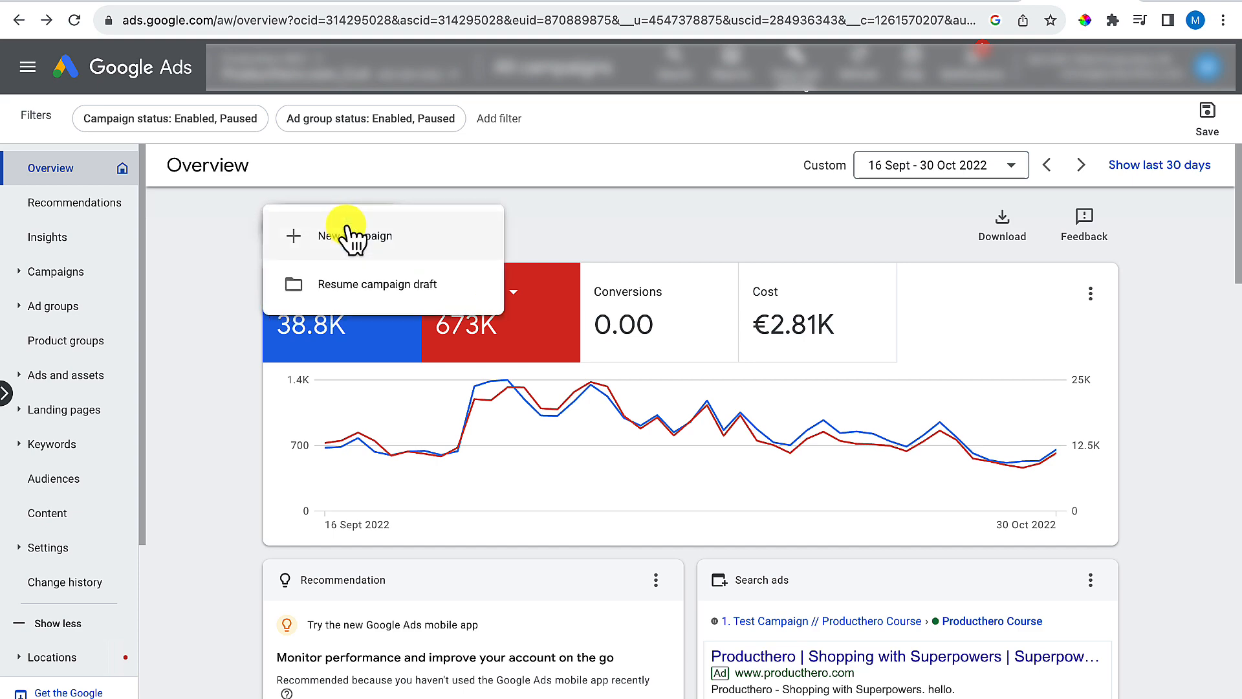
click(346, 233)
click(330, 275)
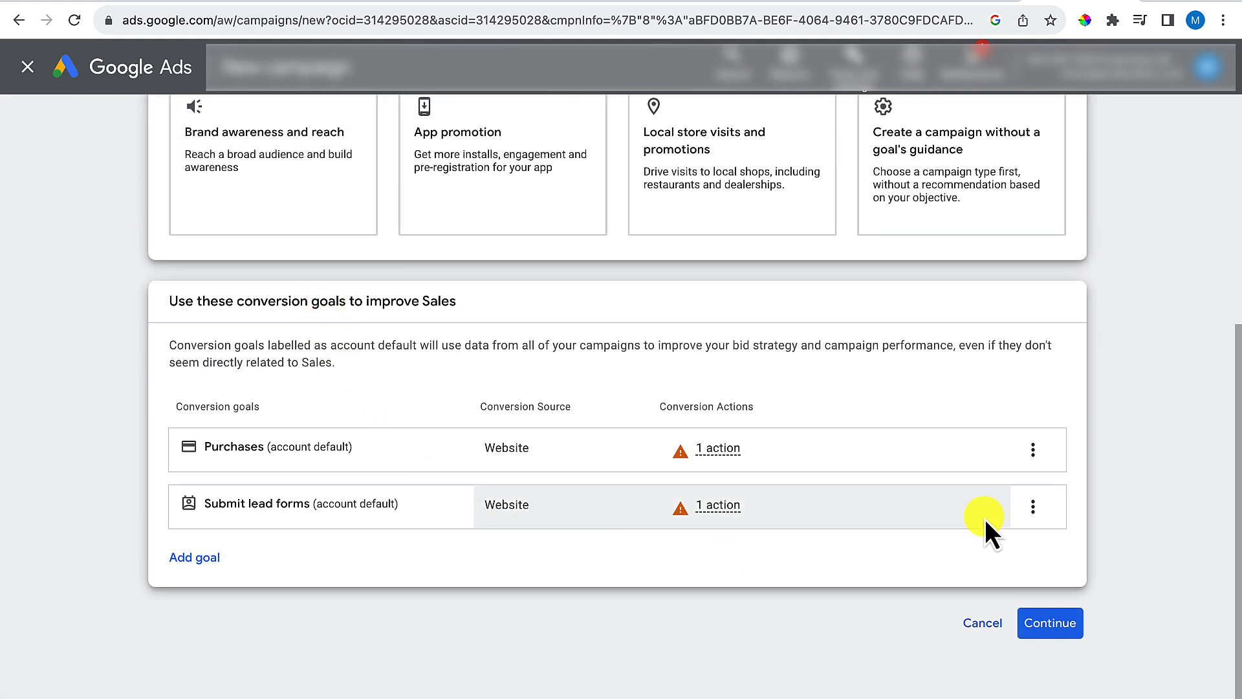
Remove the Submit lead forms conversion goal from the new campaign and continue to the campaign types
click(1033, 508)
click(1033, 516)
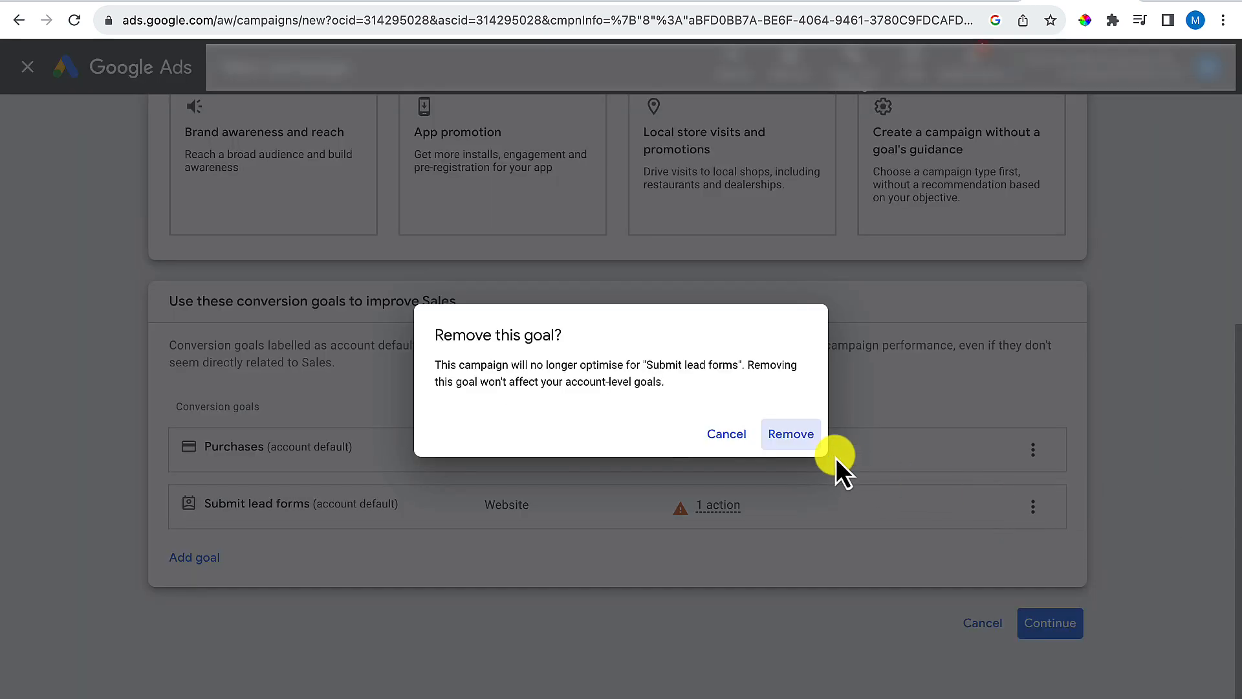
click(797, 436)
click(1067, 638)
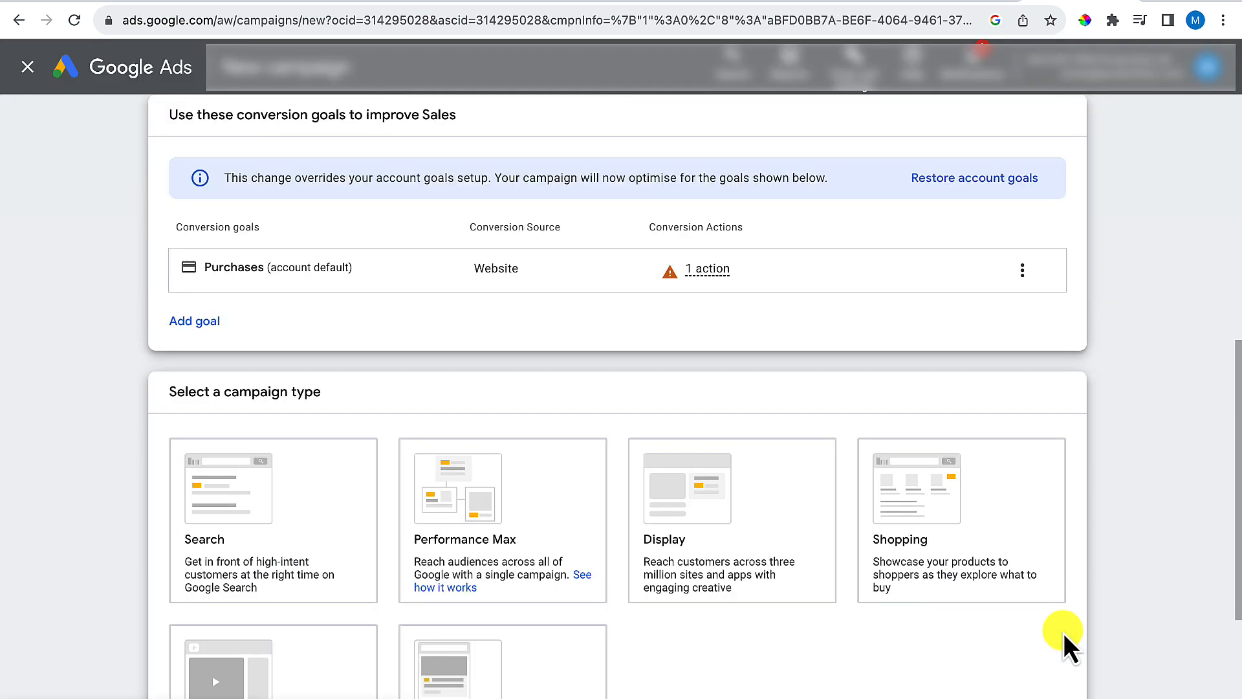
Choose Performance Max as the campaign type, name the campaign nl_pmax_villains, and continue to bidding
click(550, 521)
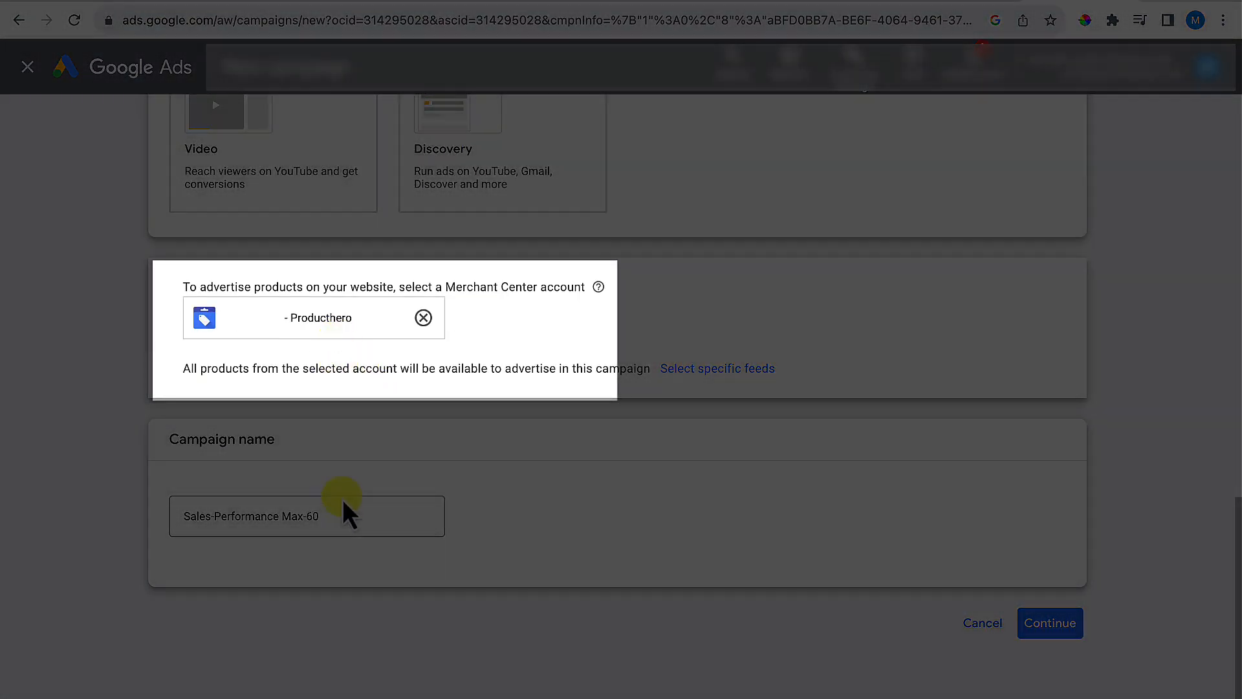
double_click(341, 516)
triple_click(342, 516)
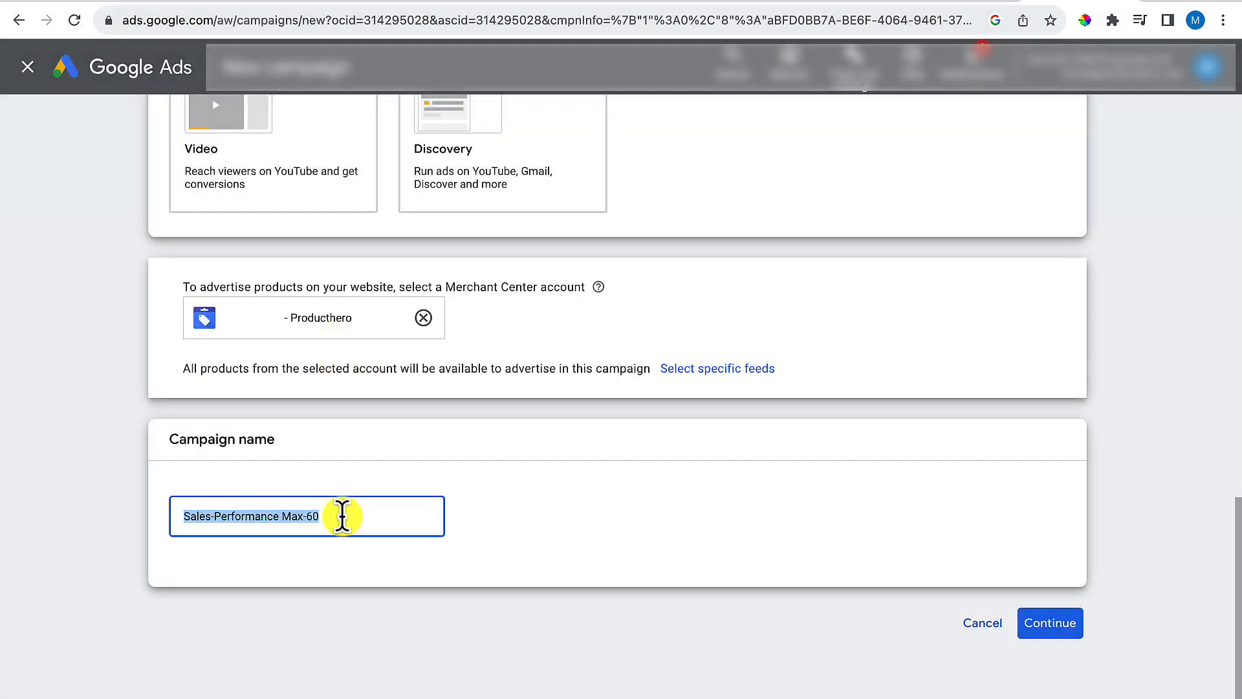
text(n)
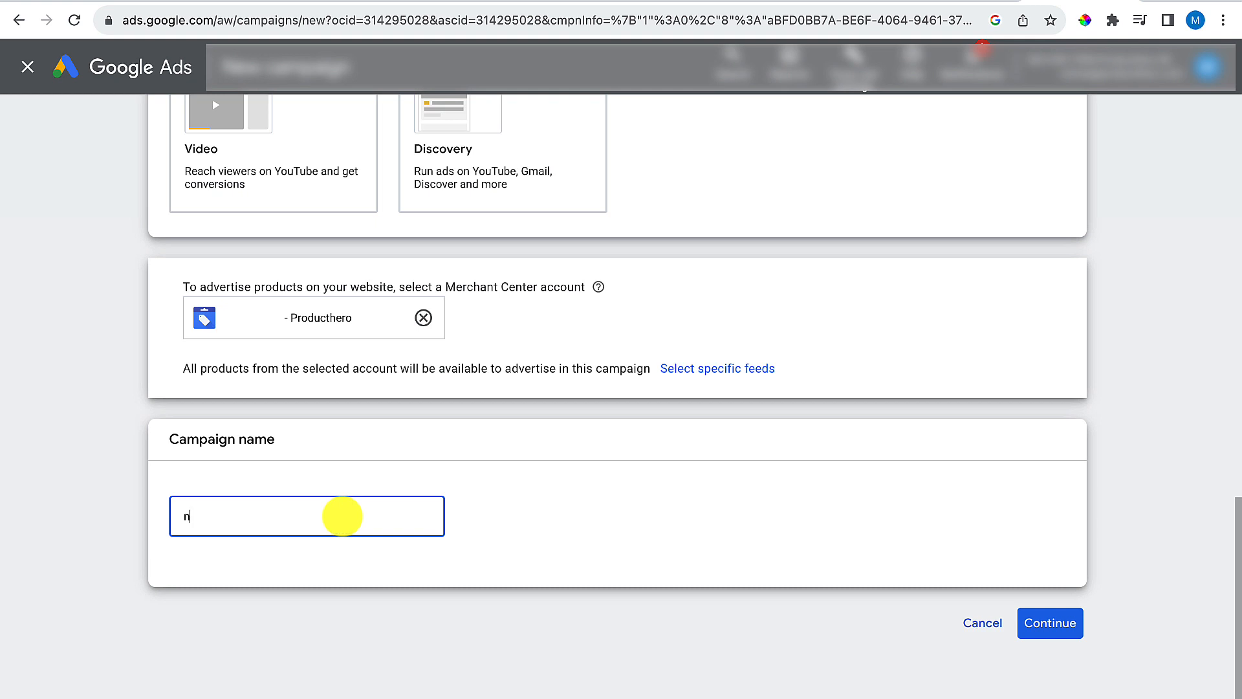
text(l_pmax_villains)
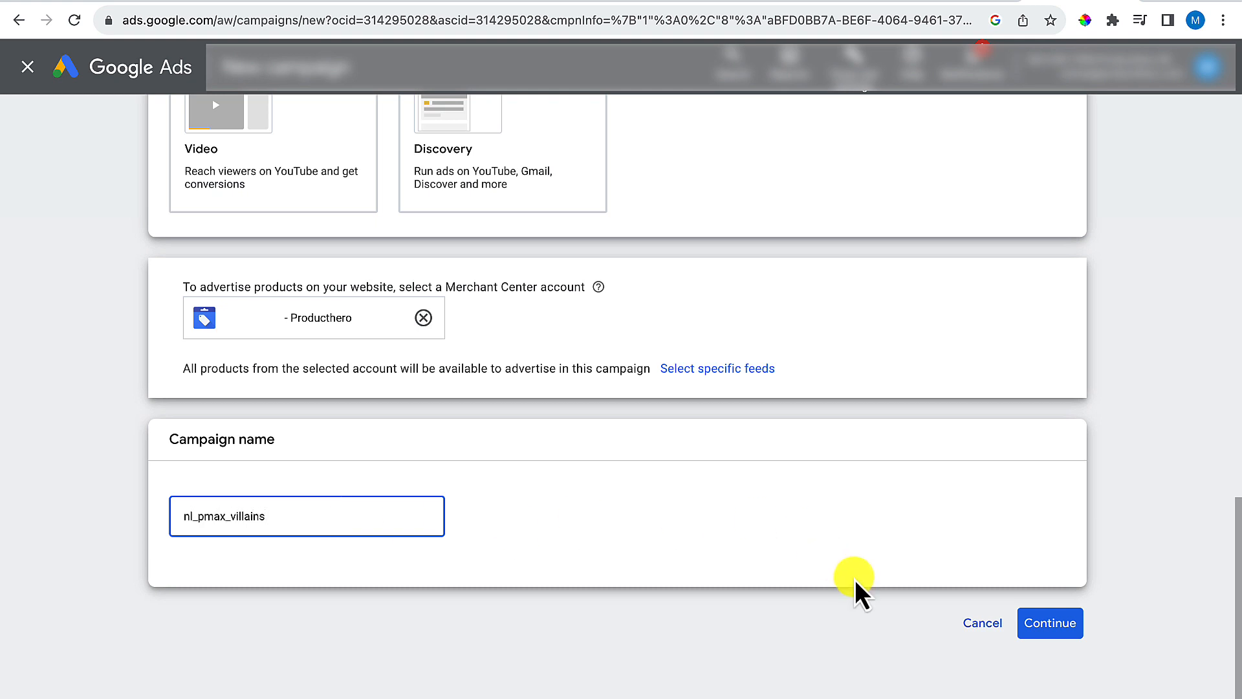
click(1051, 625)
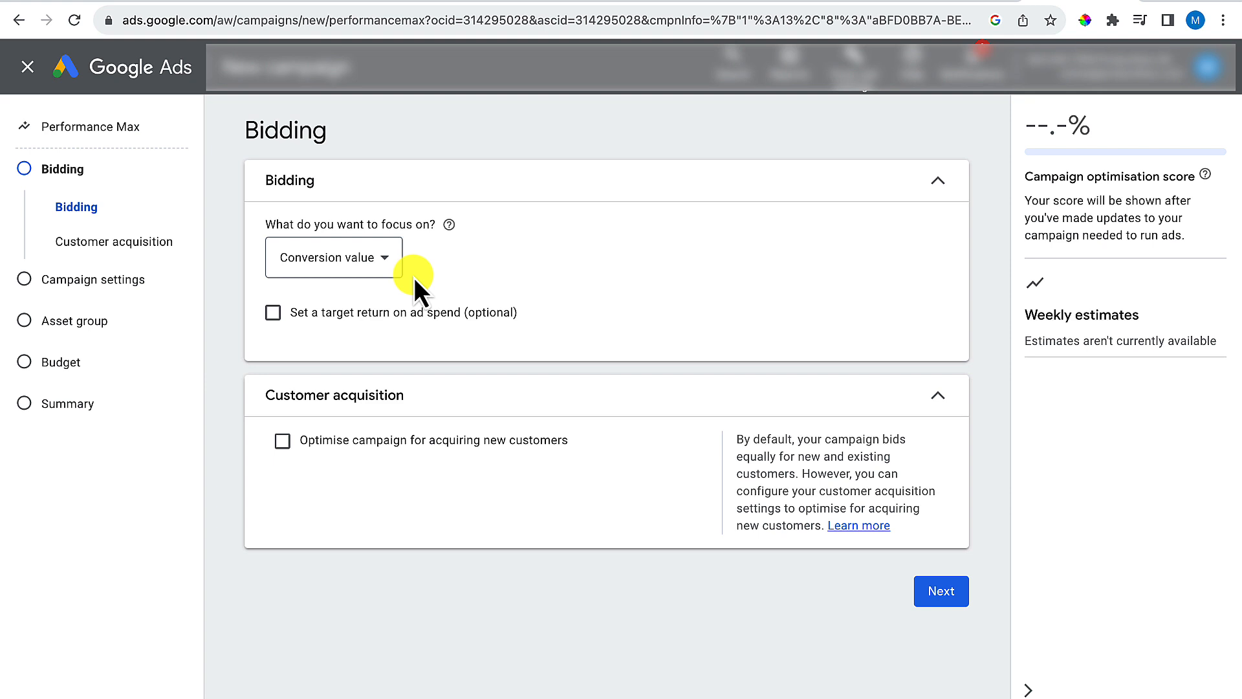
Set a target return on ad spend of 300% for the campaign and proceed to the campaign settings
click(393, 313)
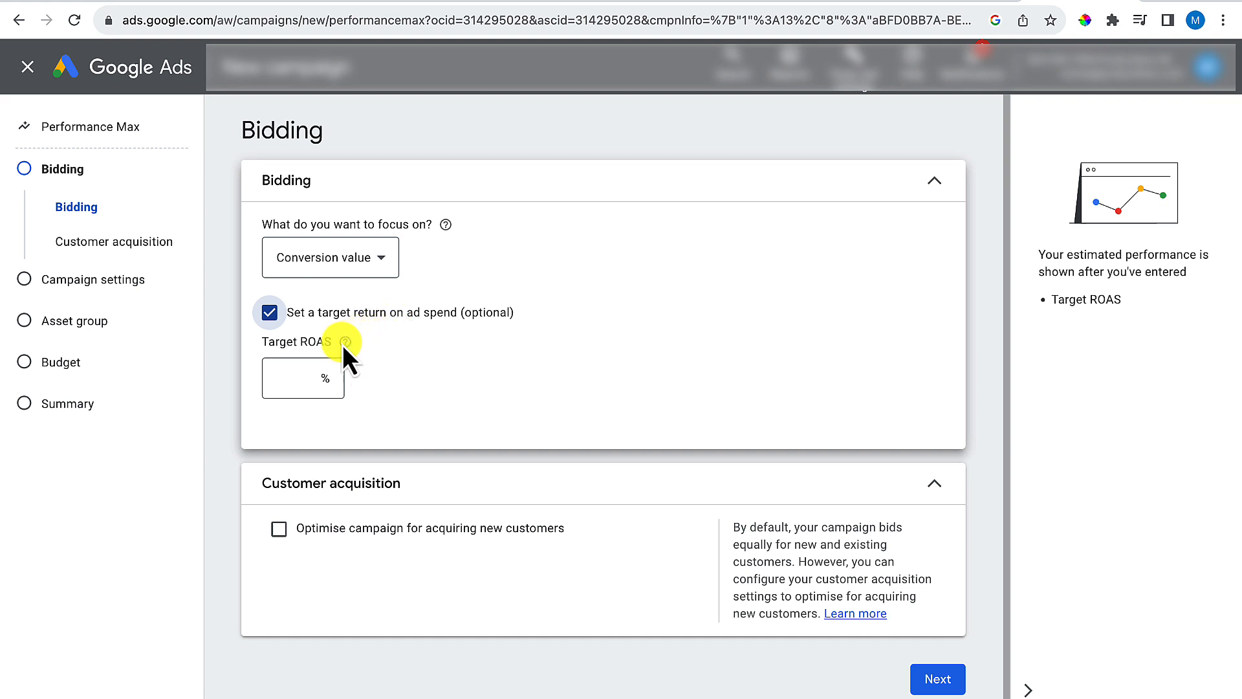
click(288, 373)
text(300)
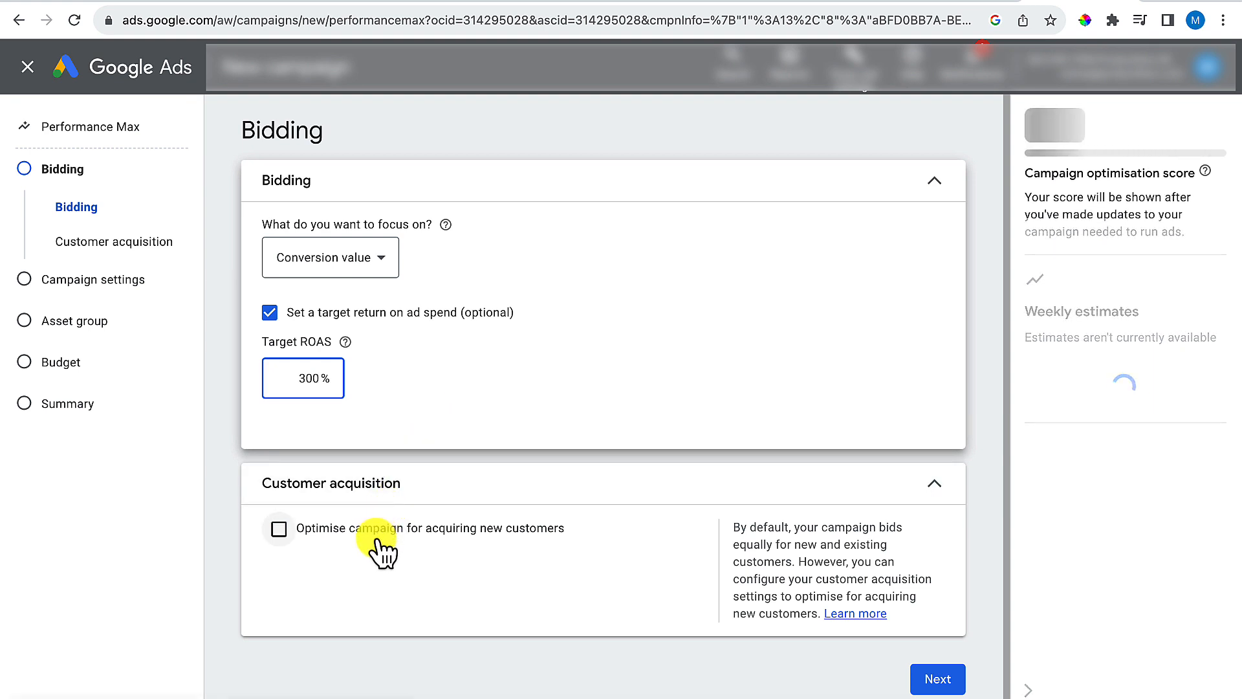
click(935, 687)
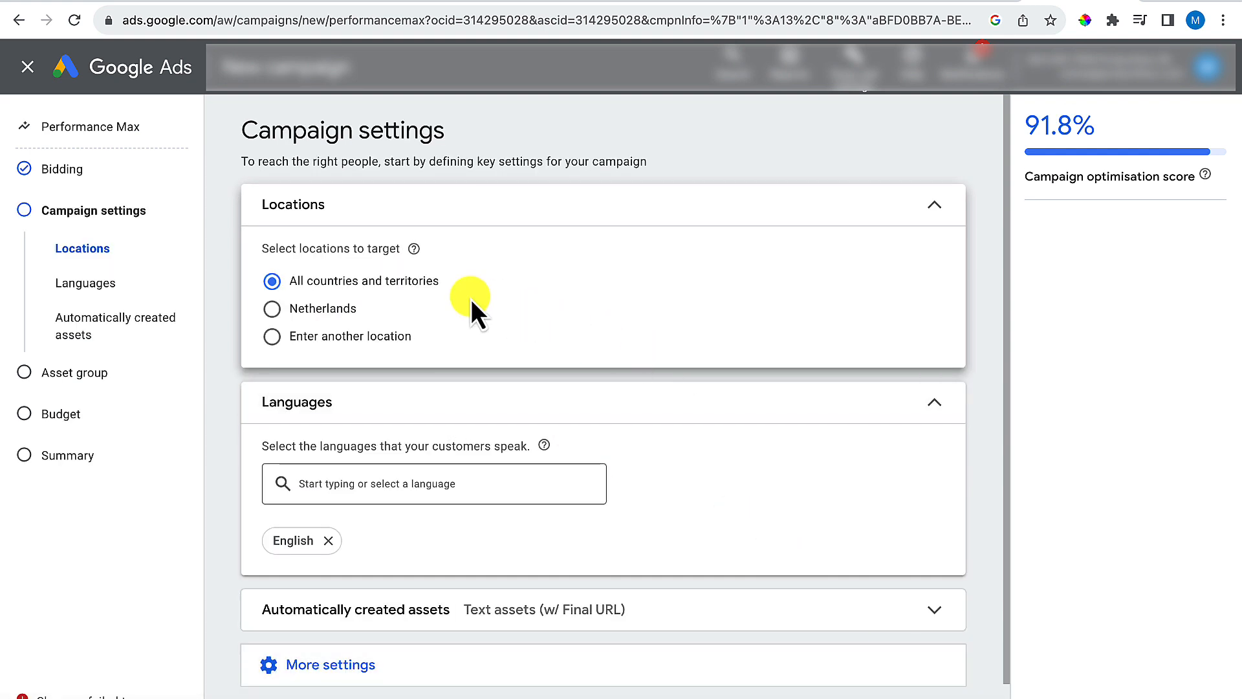
Target the Netherlands and replace English with Dutch as the campaign language
click(320, 309)
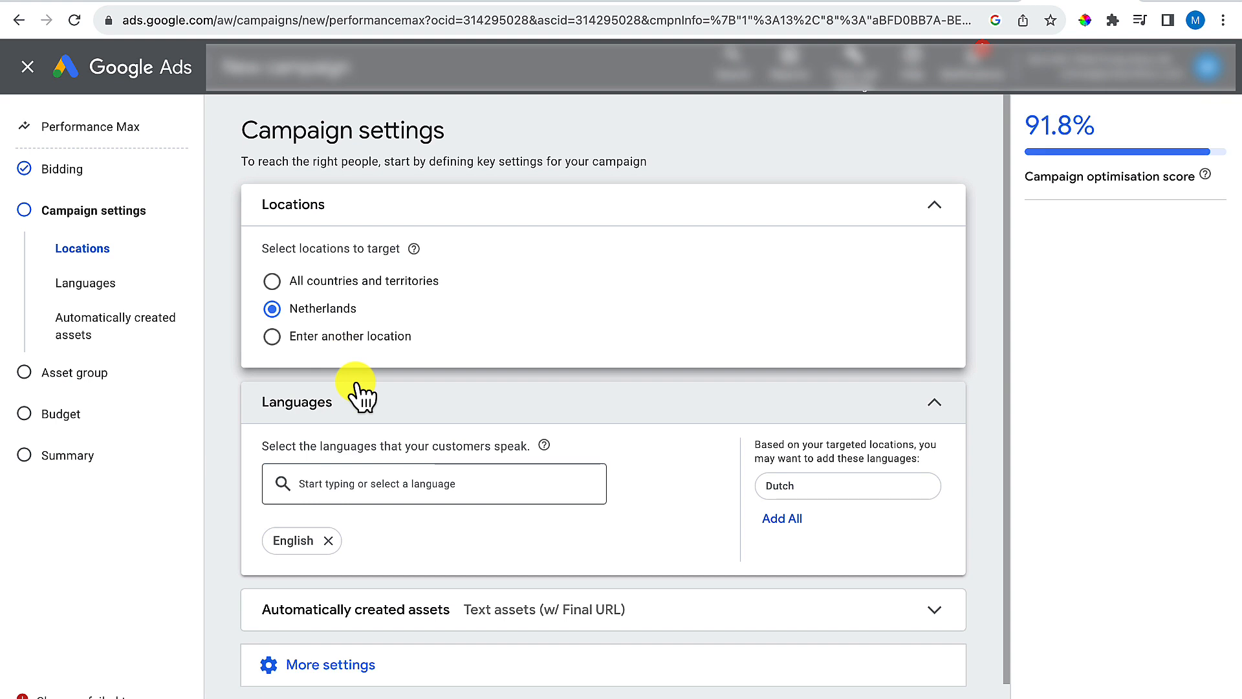
click(350, 484)
text(dutch)
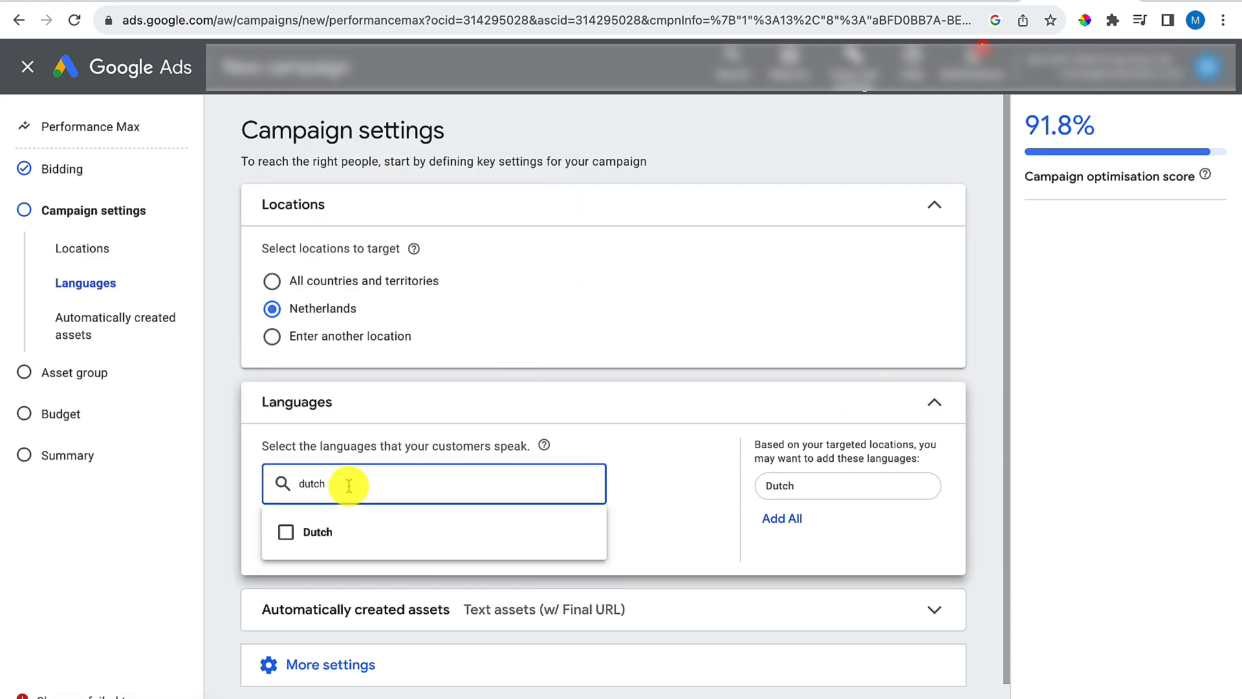
click(346, 527)
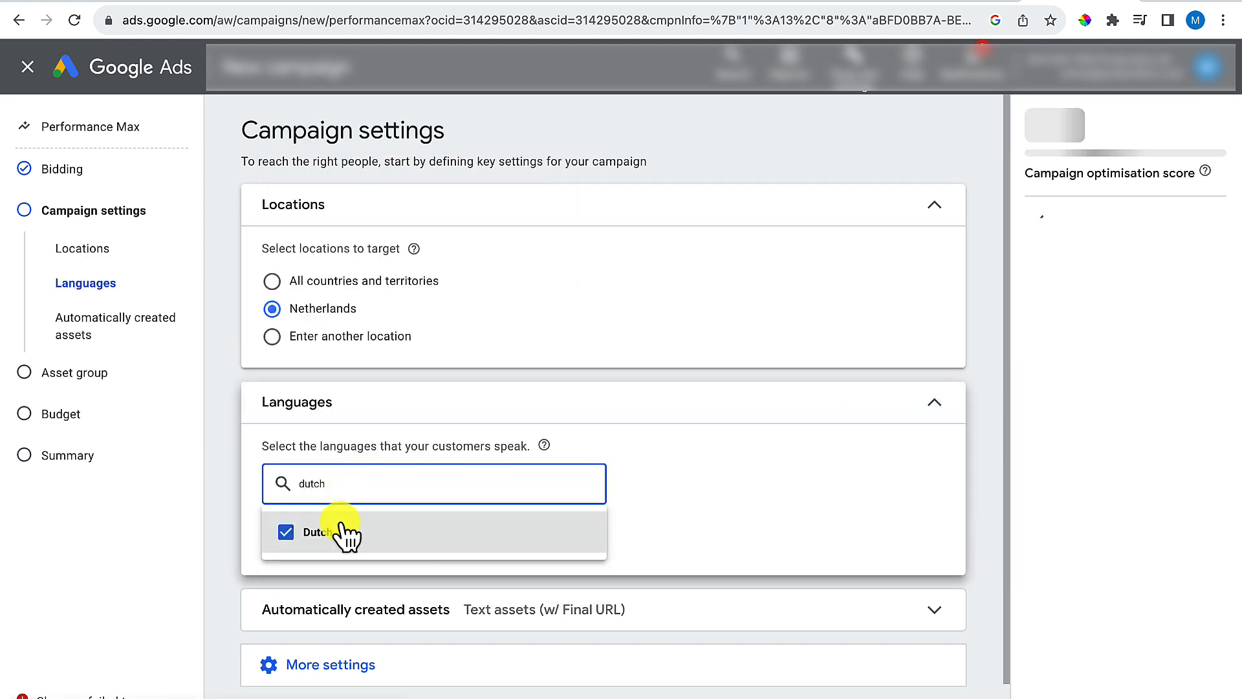
click(645, 524)
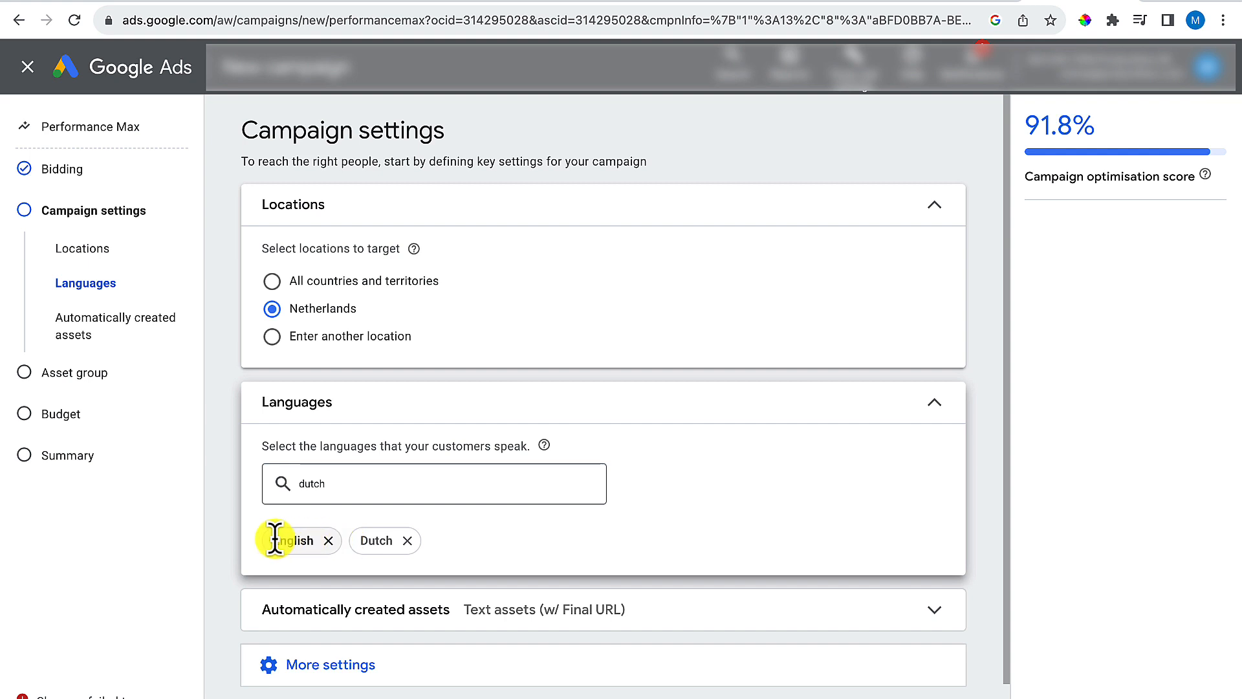
click(328, 541)
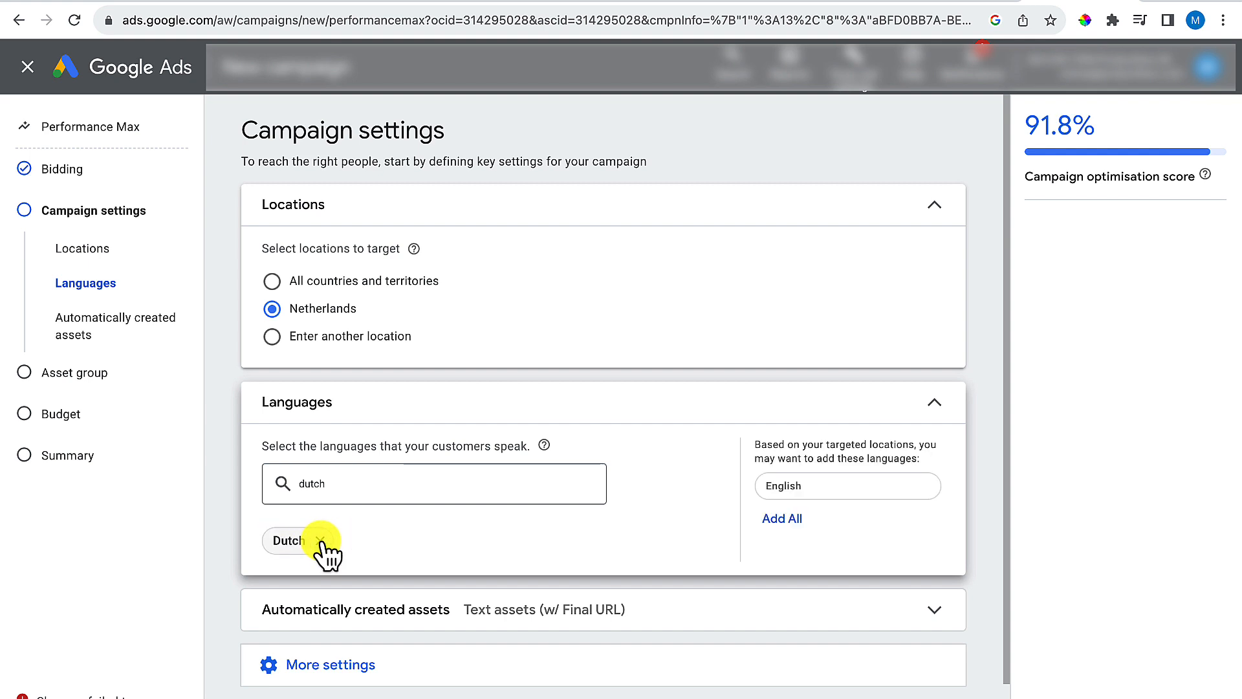
Turn off the automatically created text assets and final URL expansion, and proceed to the asset group
click(620, 611)
scroll(622, 617, down, 4)
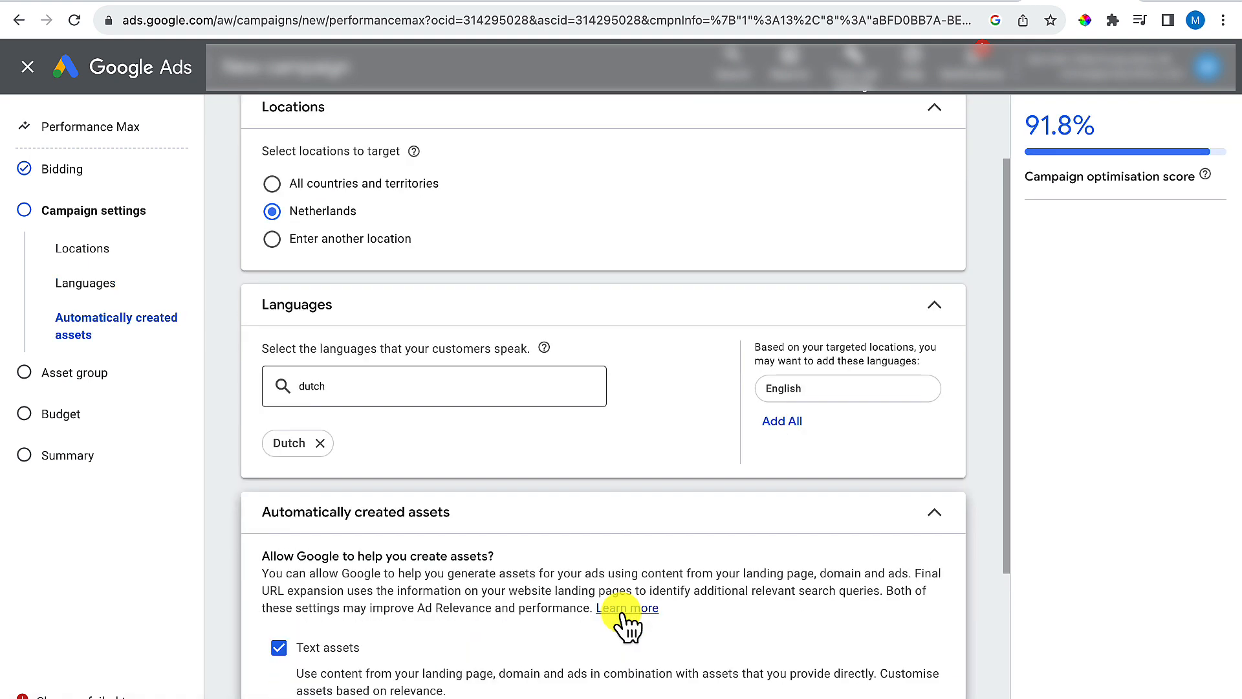
click(280, 520)
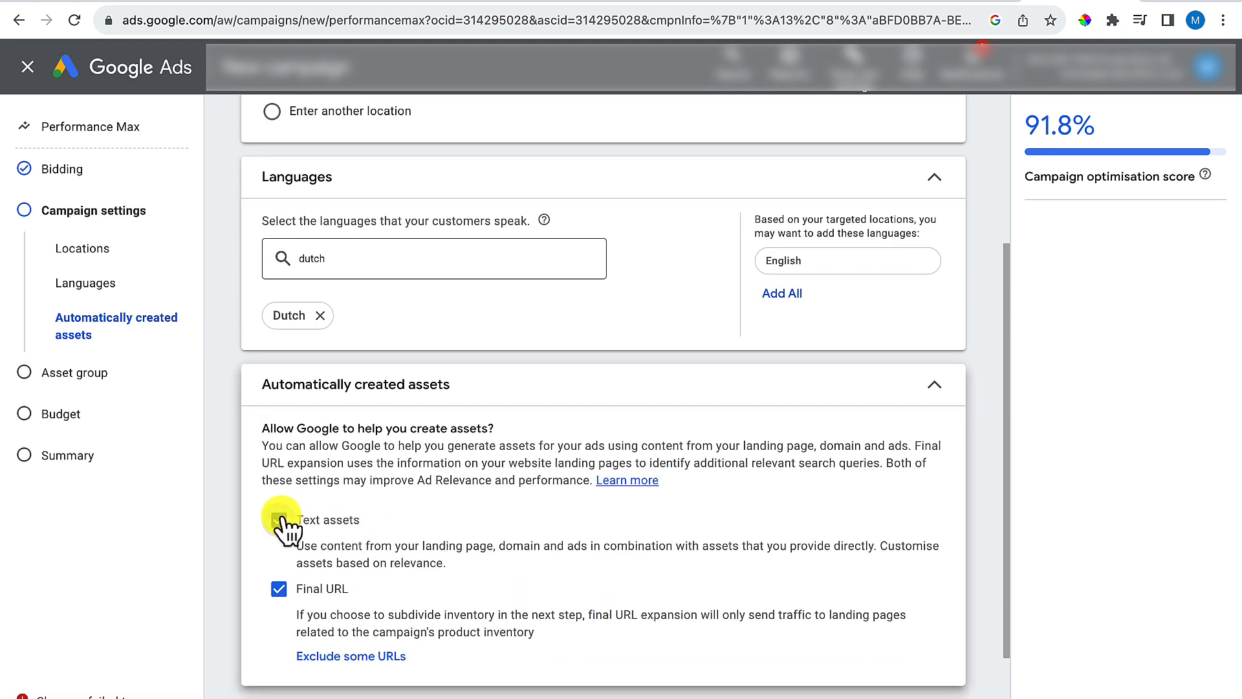
scroll(778, 559, down, 3)
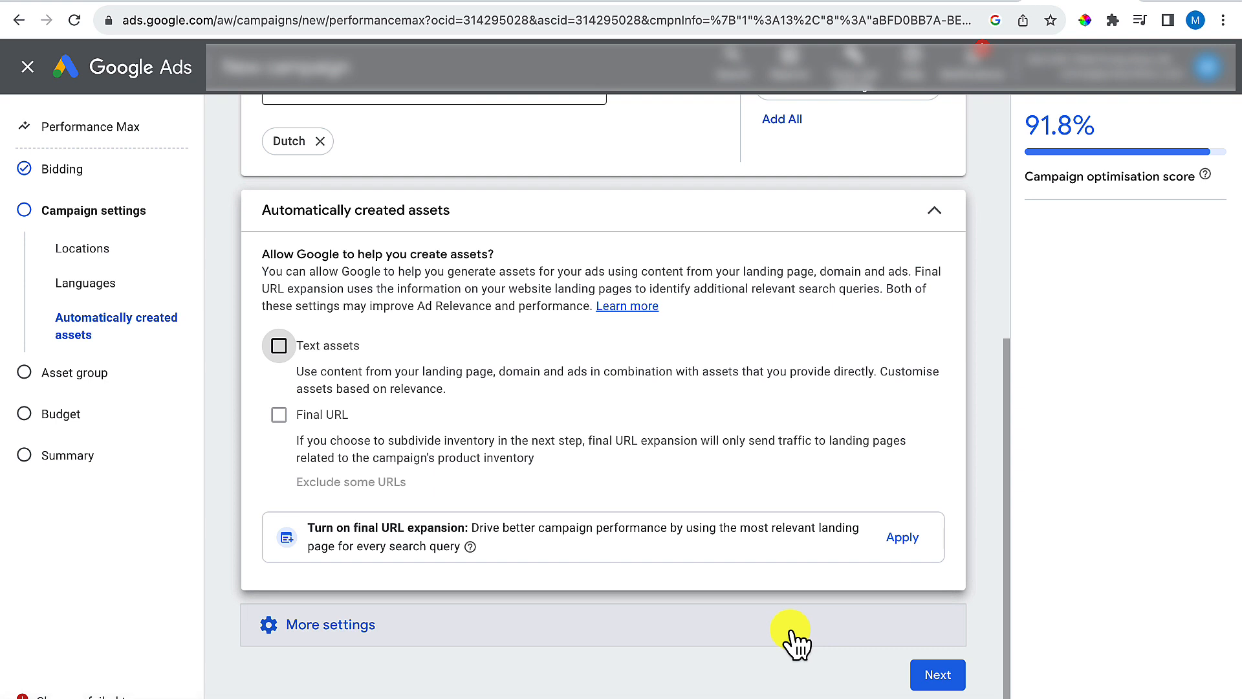
click(936, 681)
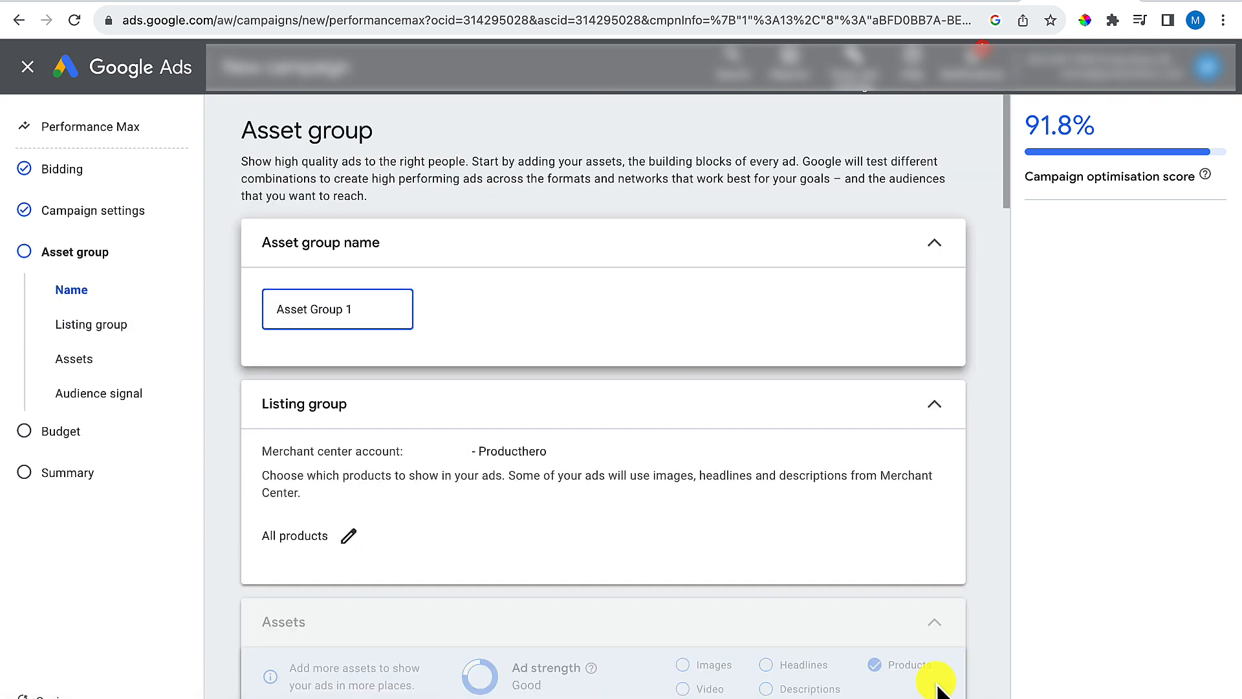
Rename the new campaign's asset group to Villains
triple_click(366, 309)
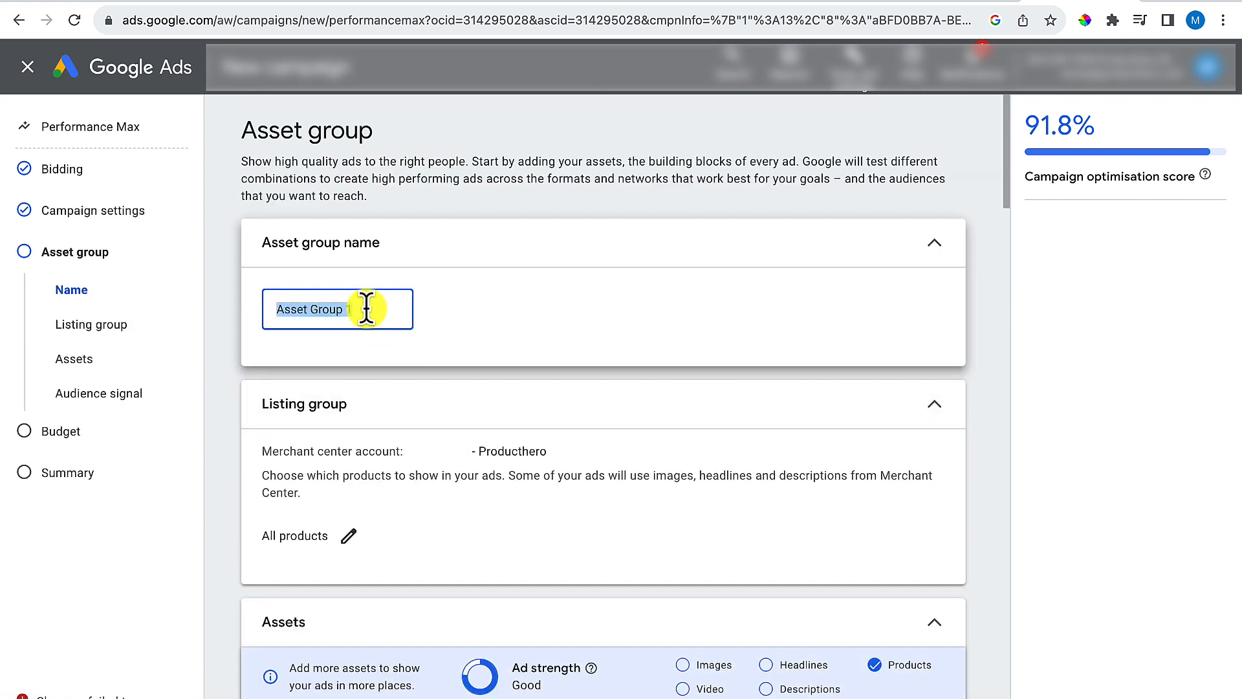
text(Villains)
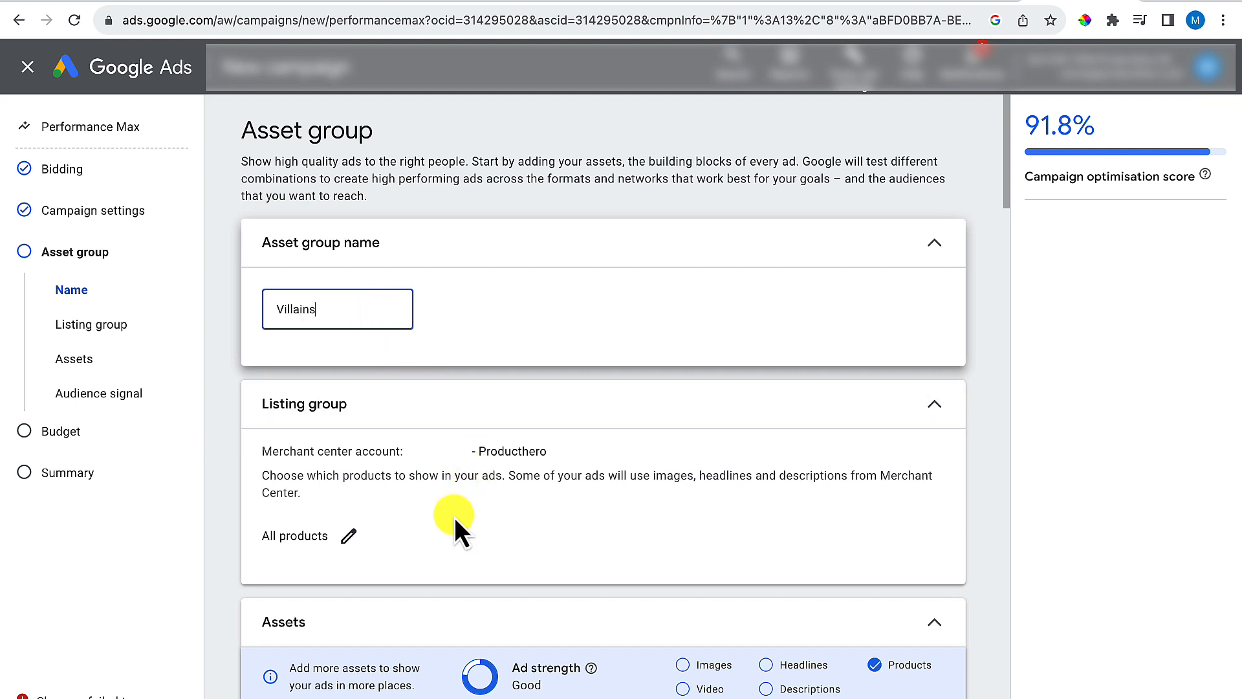
Limit the asset group's listing group to a selection of products by Custom label 0 with the value villains, and save it
scroll(454, 518, down, 1)
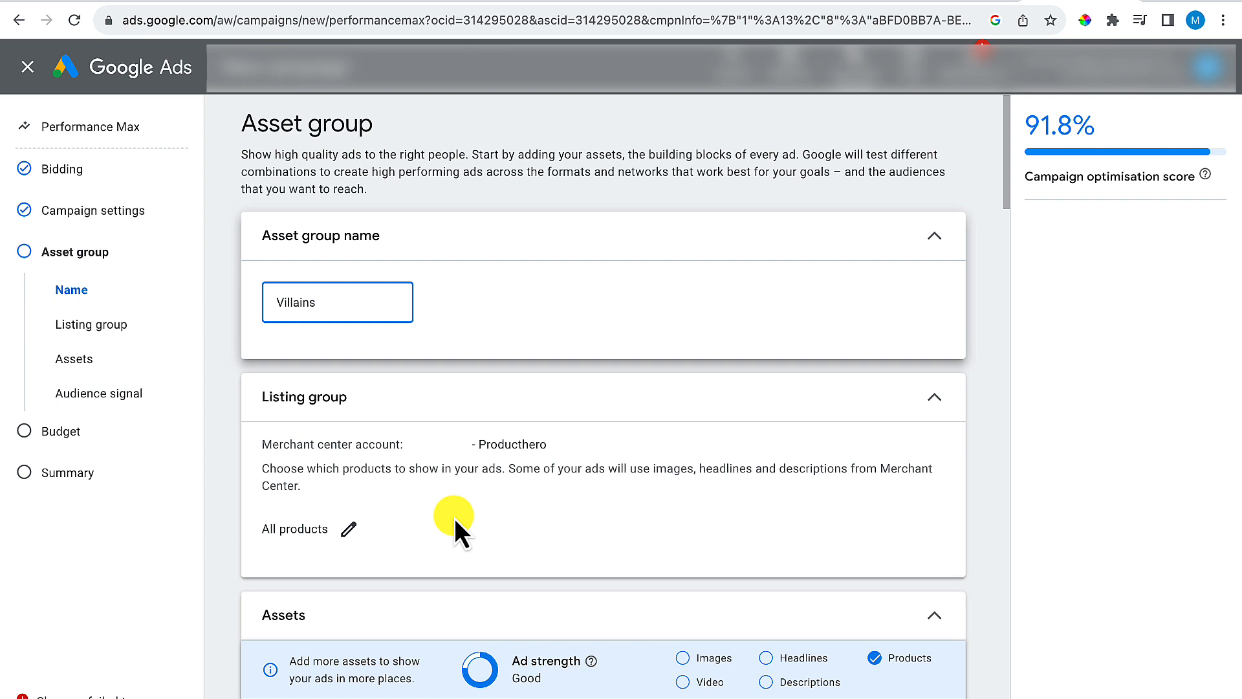
click(351, 531)
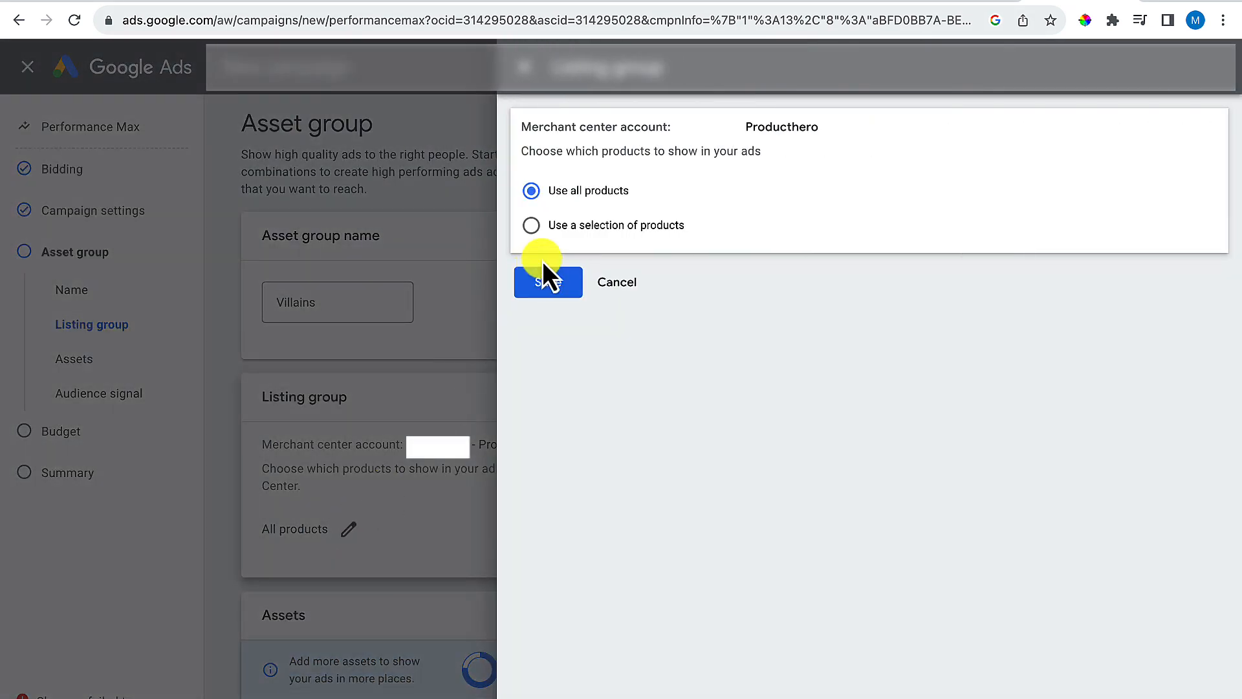
click(602, 240)
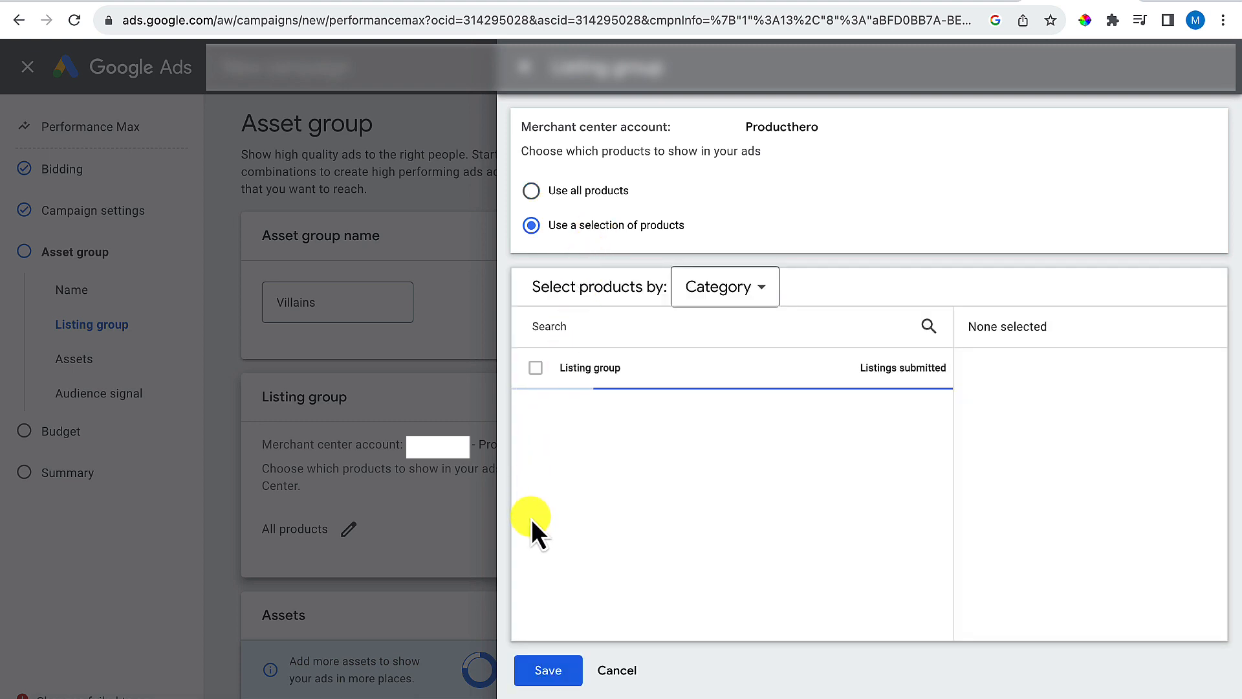
click(711, 294)
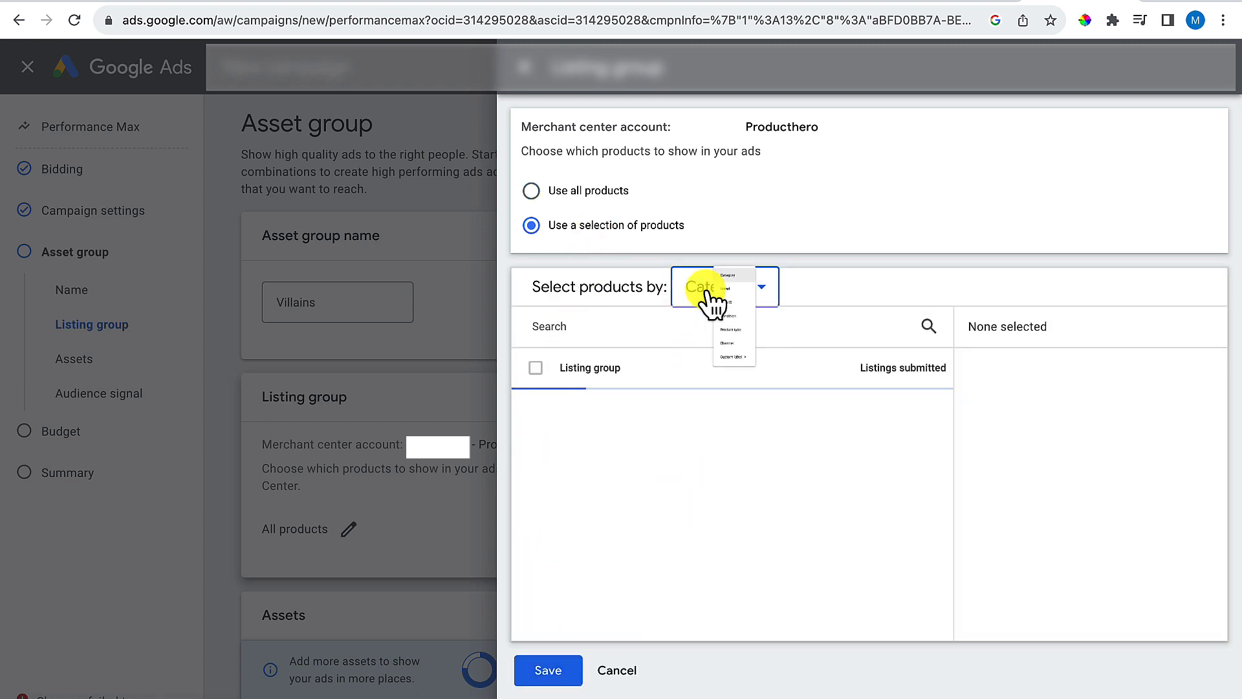
mouse_move(743, 557)
click(857, 457)
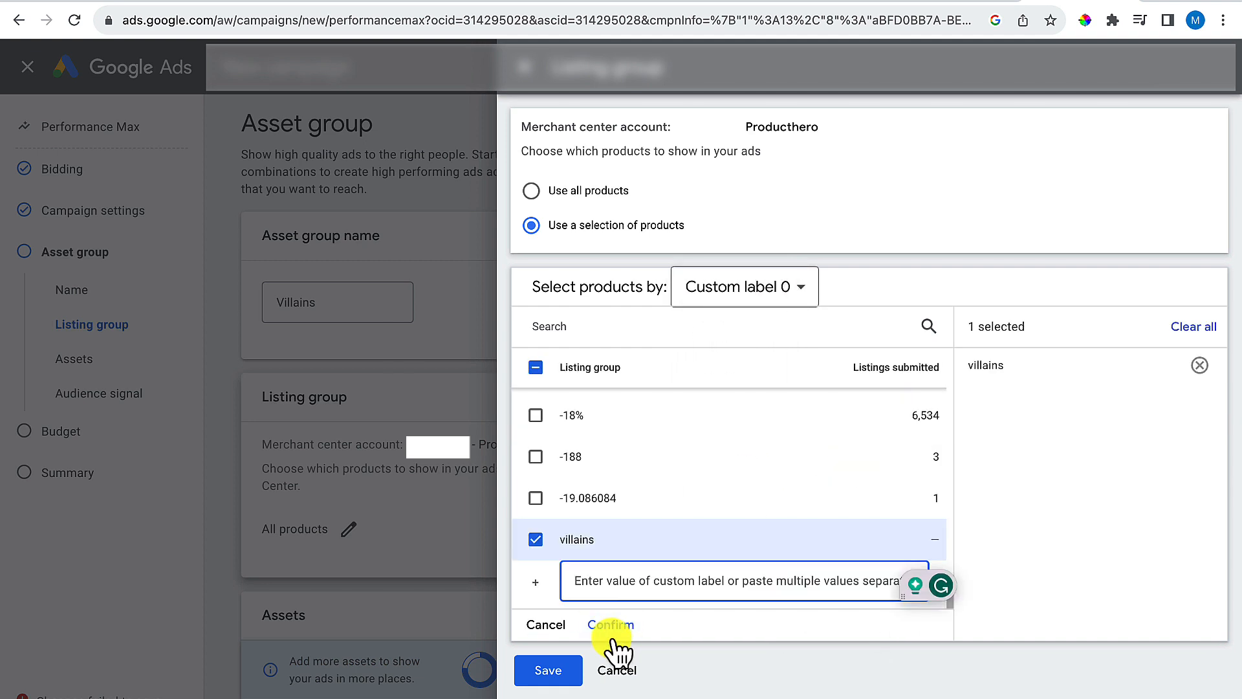
click(610, 626)
click(548, 670)
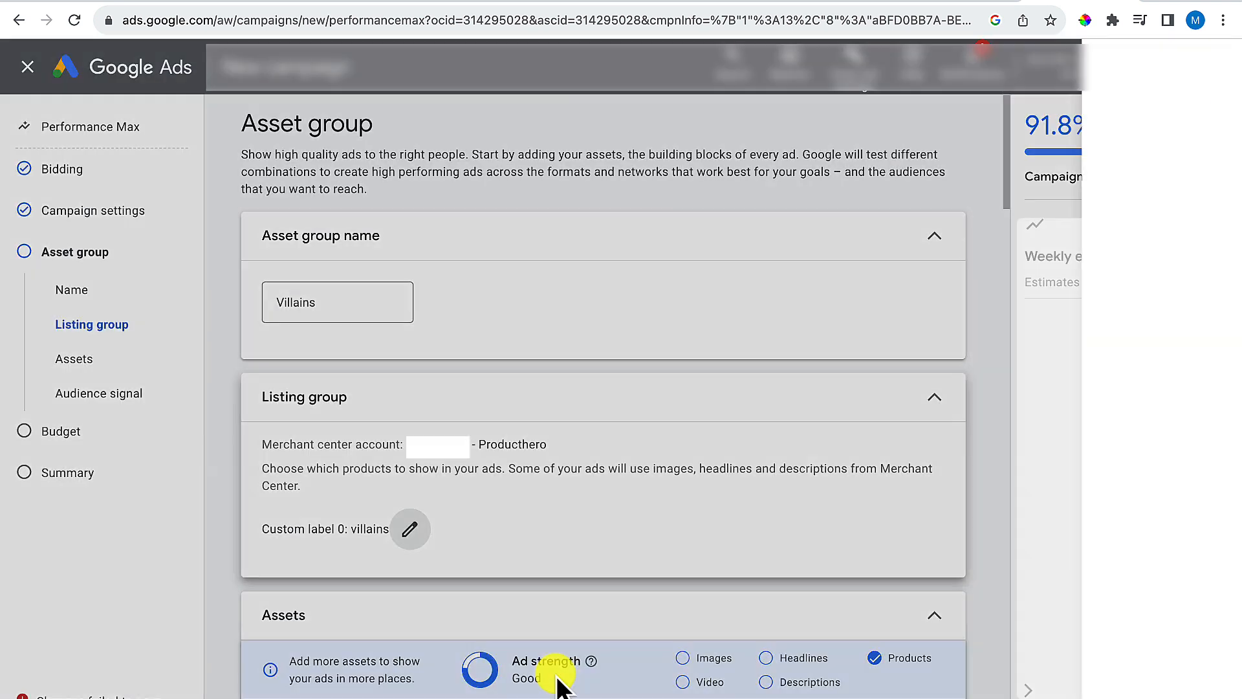
scroll(571, 576, down, 1)
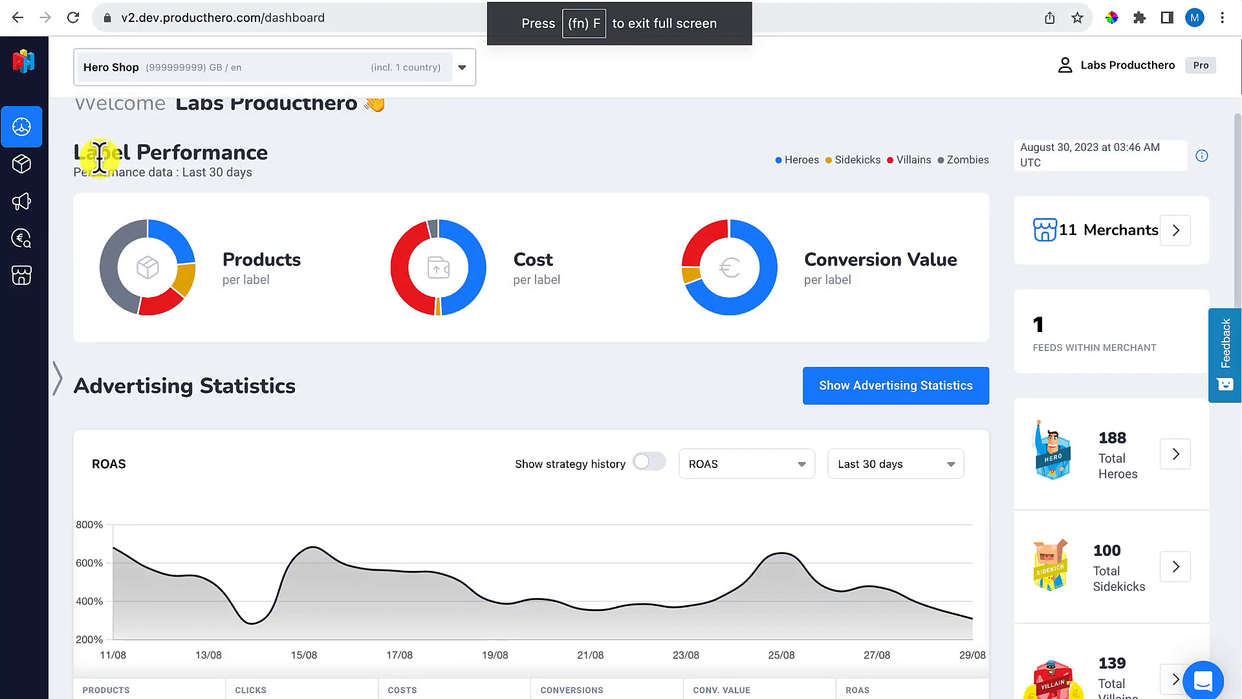
Switch to Producthero and open the custom label selection in the advertising feed settings to check which label is used
click(31, 202)
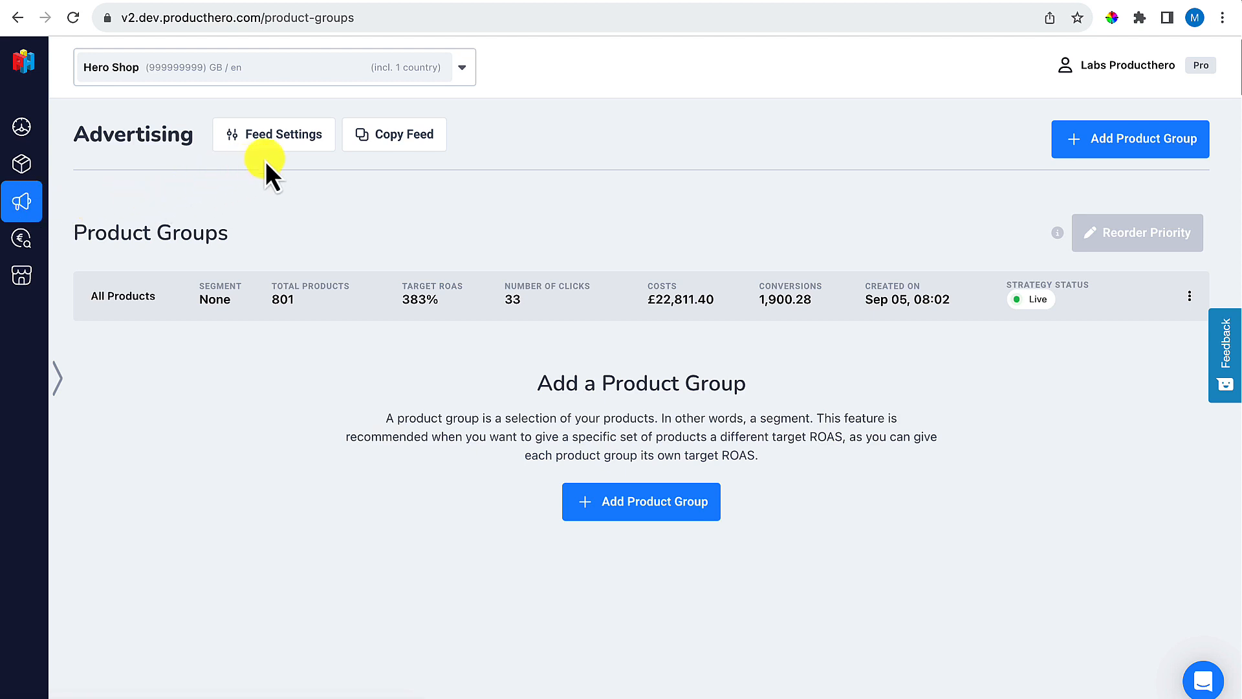
click(265, 163)
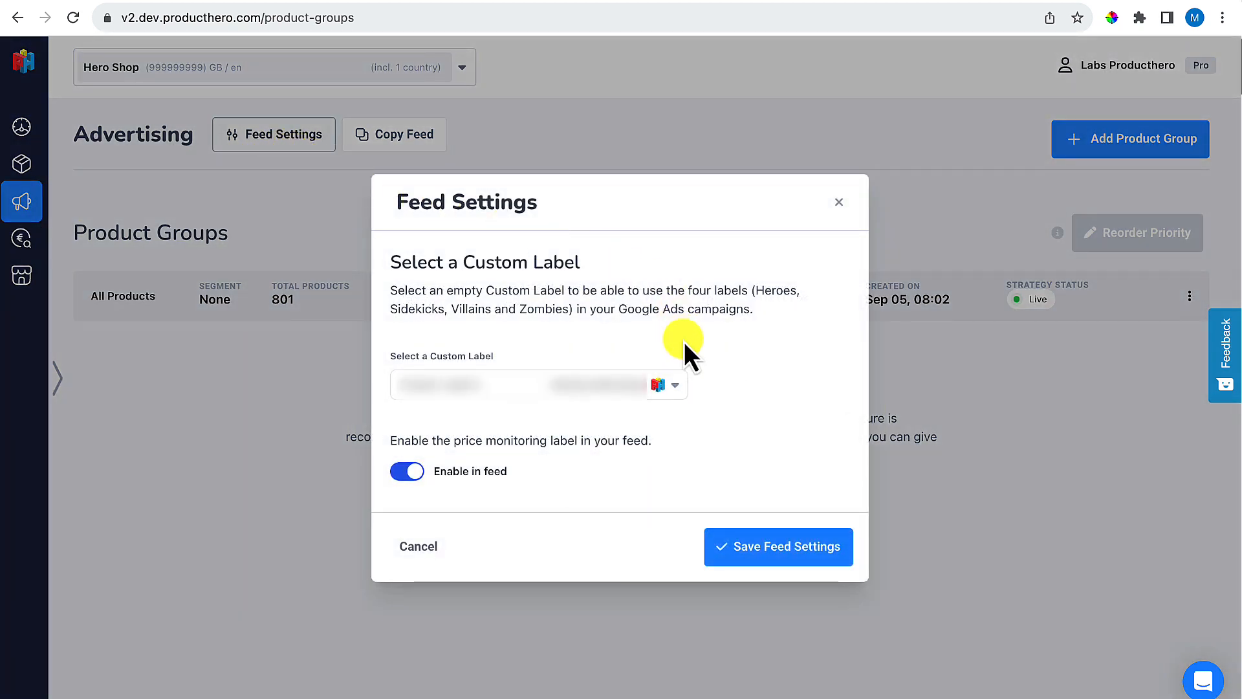
click(675, 385)
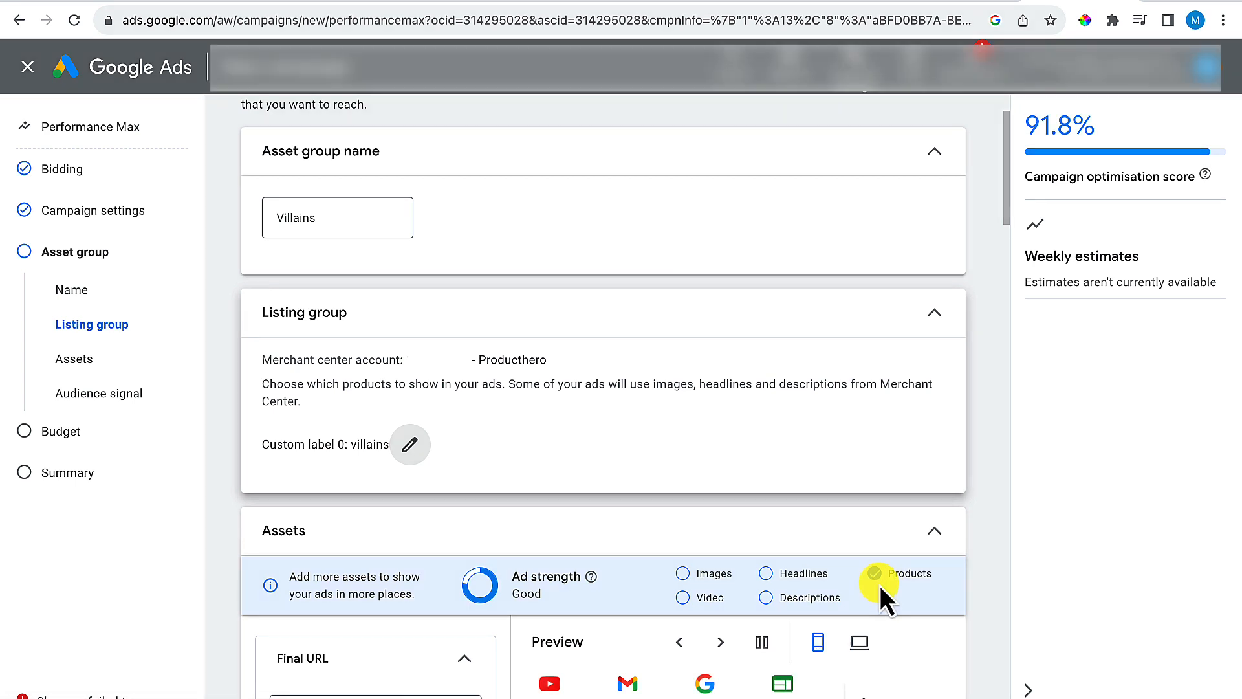
In Google Ads, continue past the assets and audience signal without additions, and submit an average daily budget of €165
scroll(974, 584, down, 15)
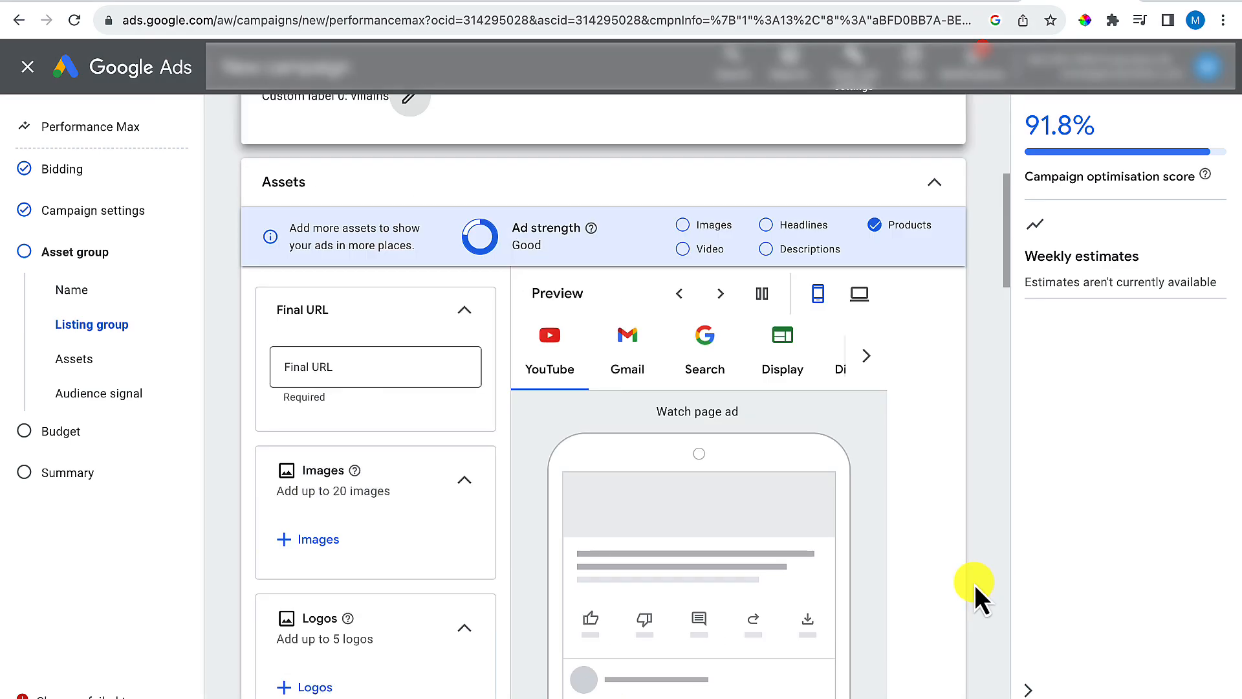
scroll(974, 584, down, 3)
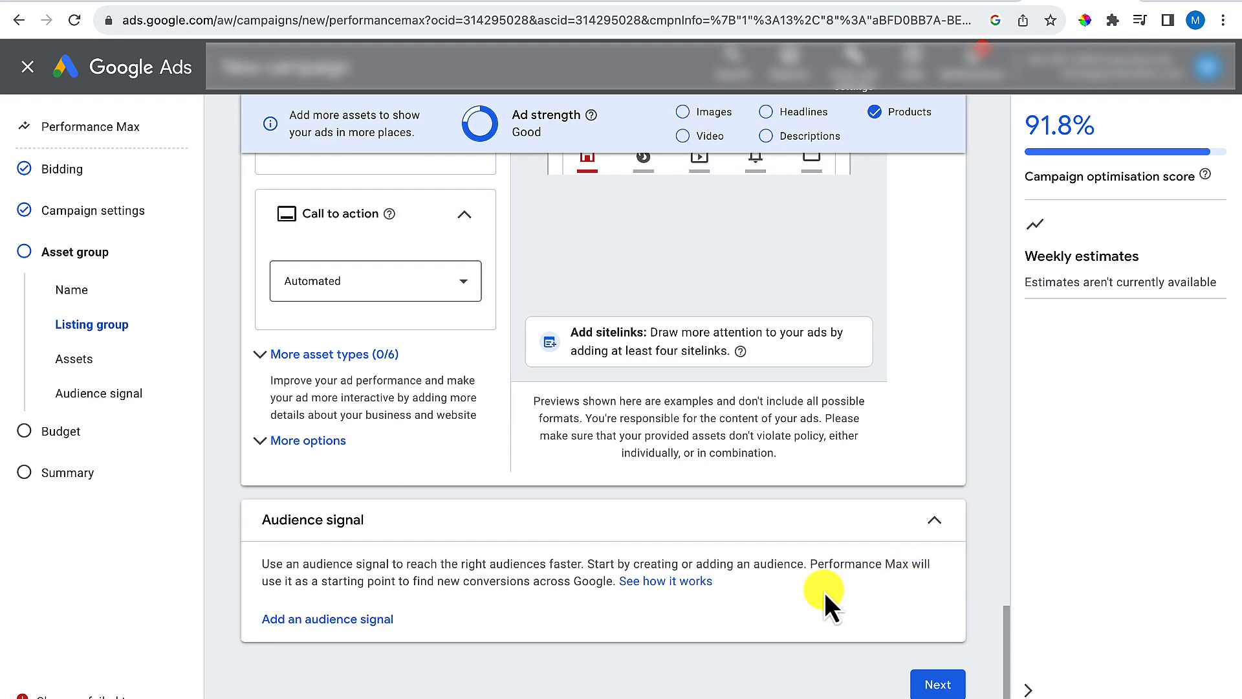
click(938, 685)
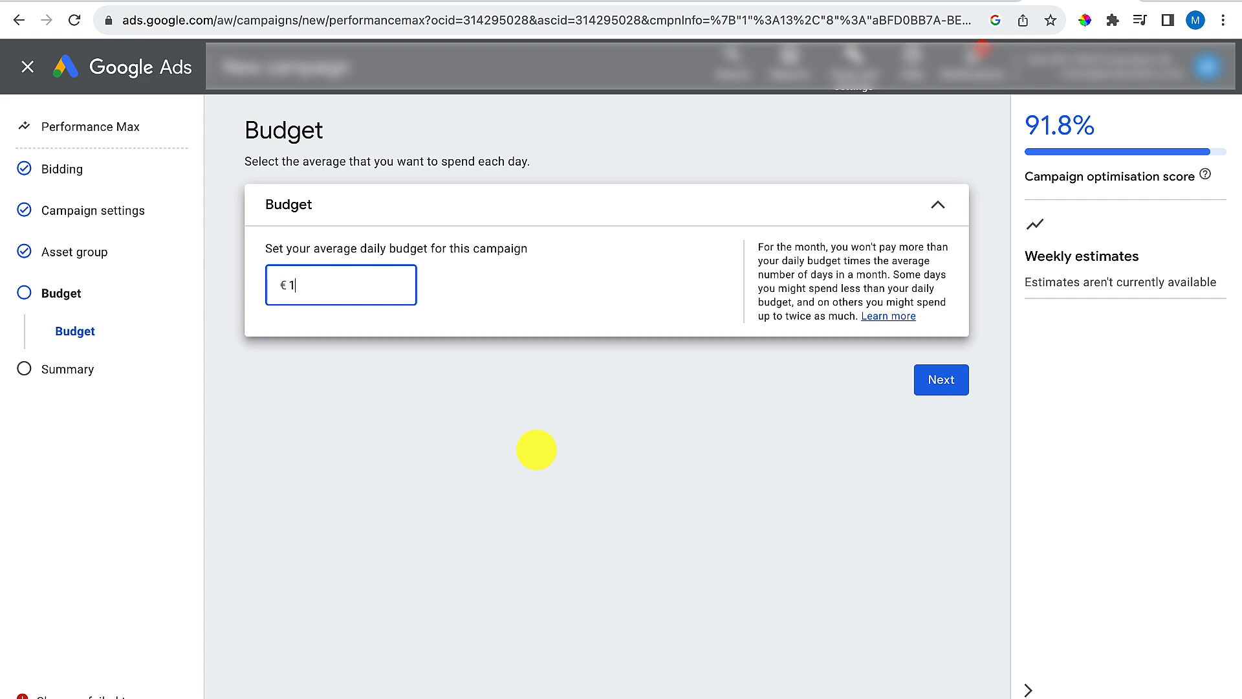
text(65)
click(938, 385)
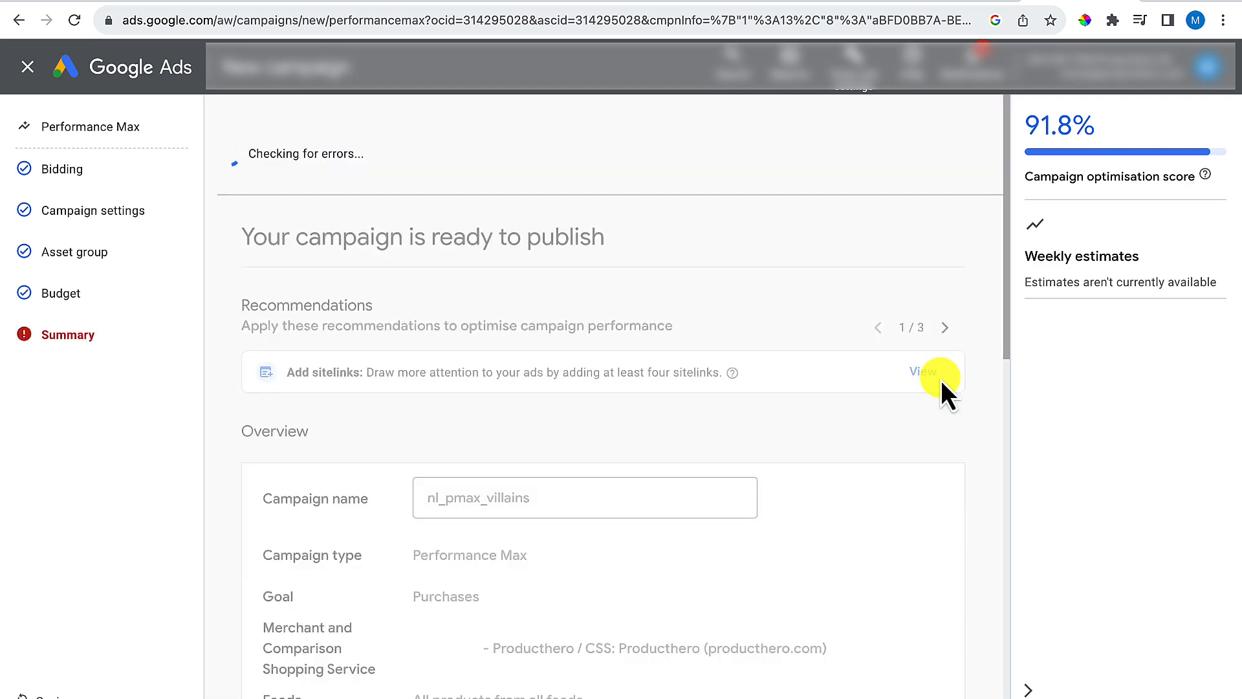